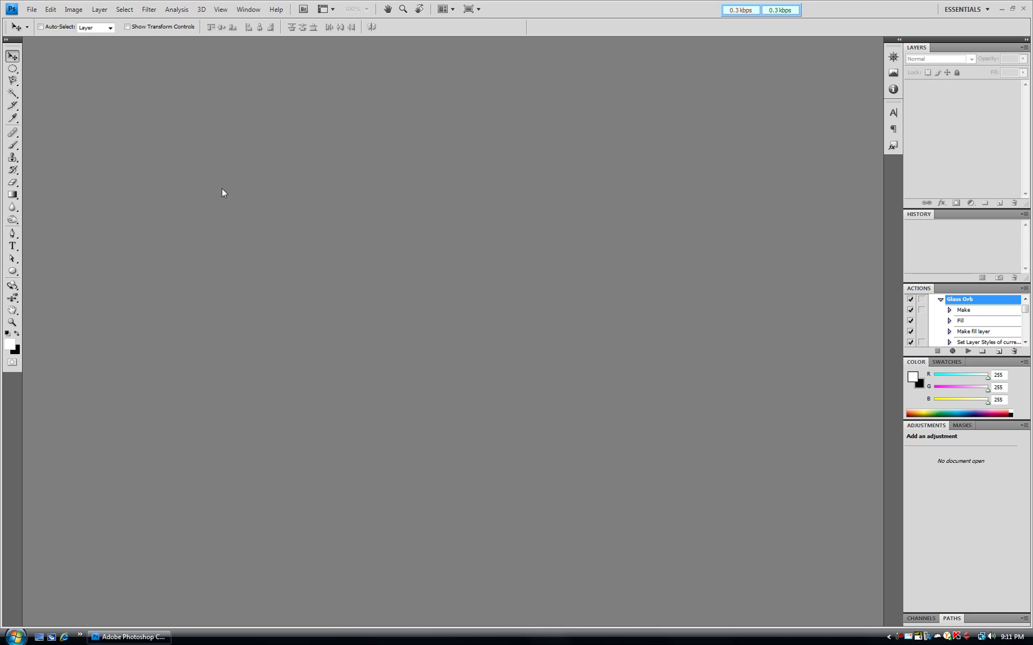
- Open the File menu in the empty Photoshop workspace
left_click(32, 9)
- Create a 640×480 document, set the foreground to hex 464646, and fill the background with it
left_click(33, 20)
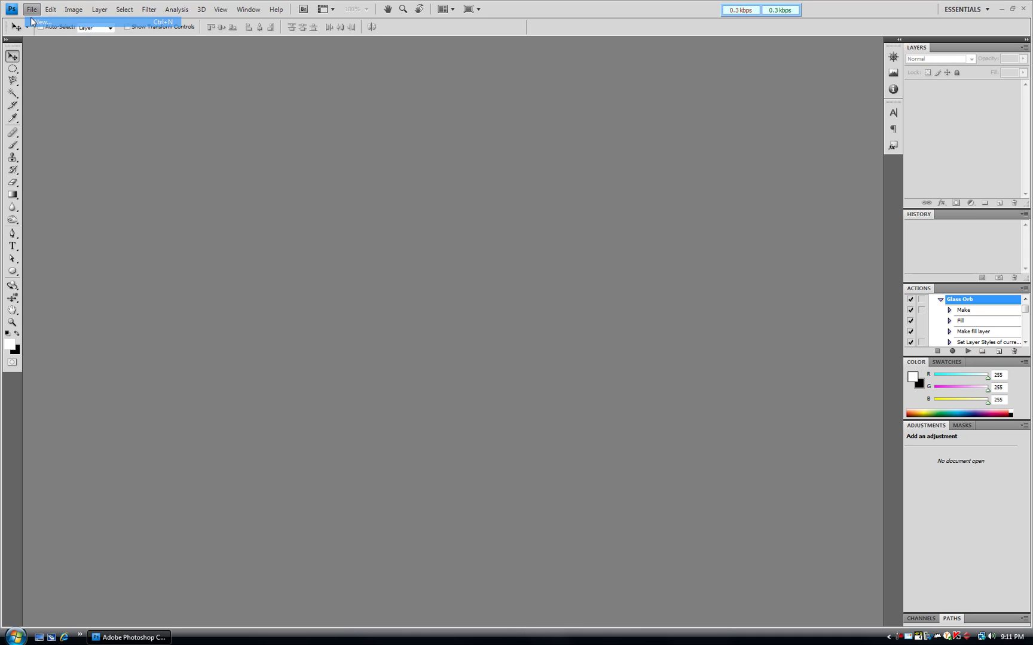
key("Return")
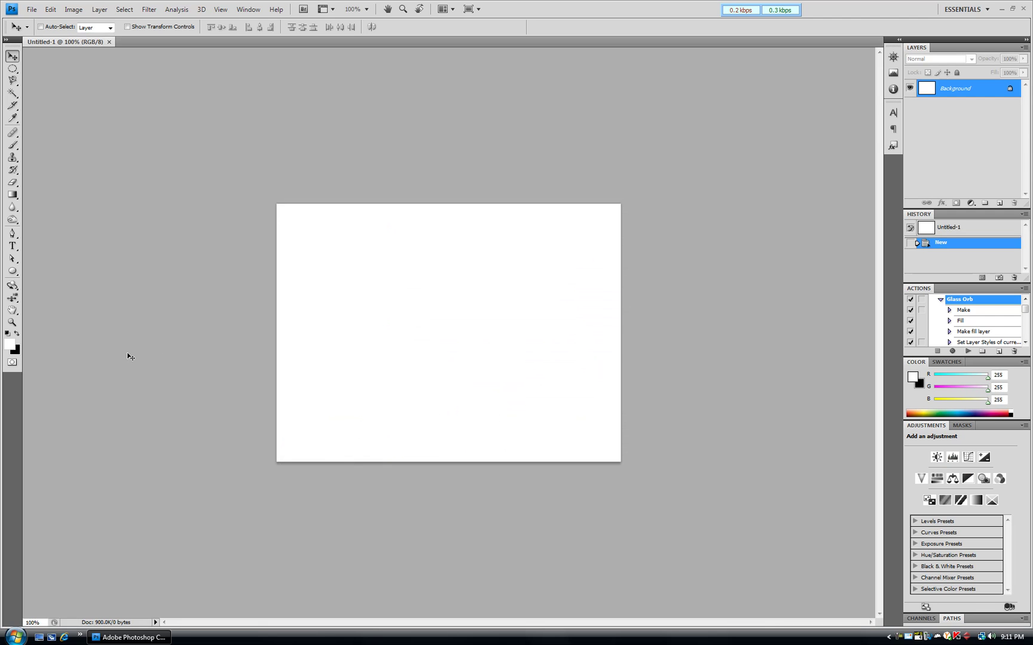
left_click(9, 345)
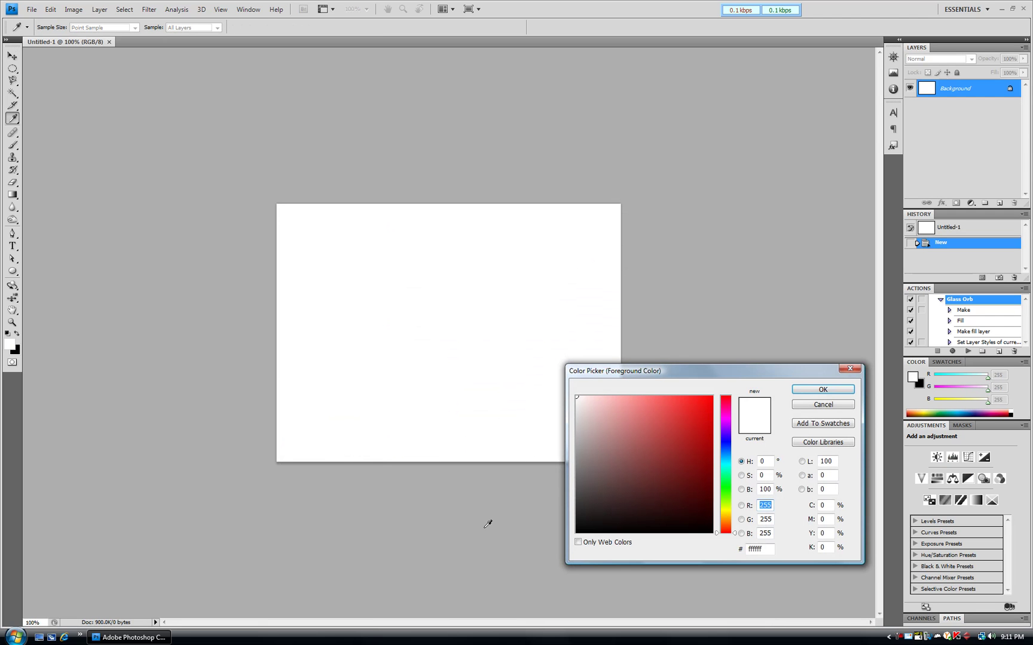
left_click(765, 550)
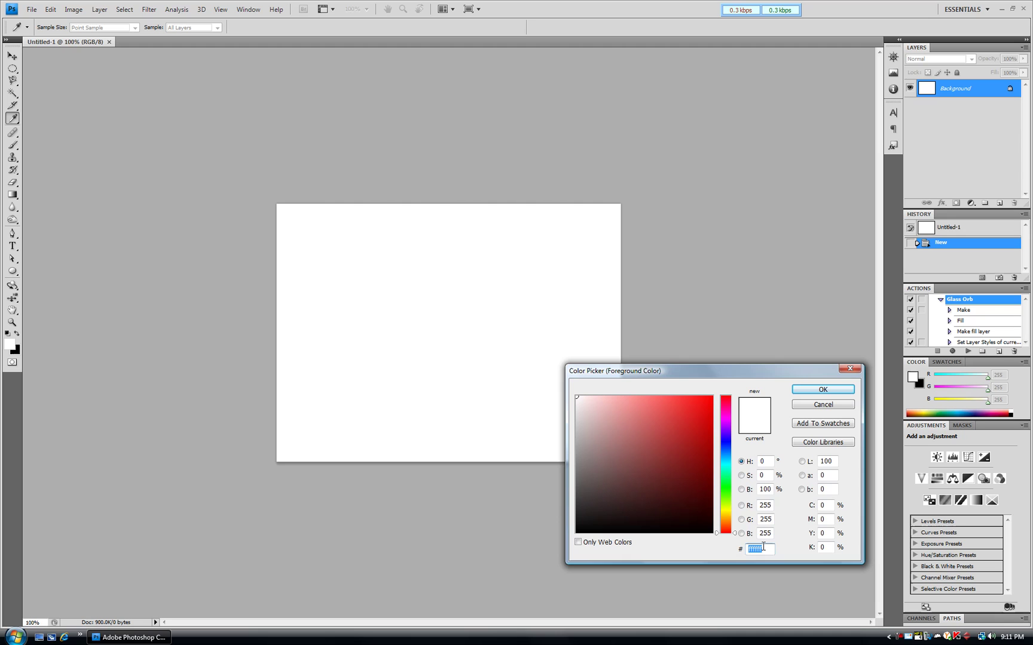
type("464646")
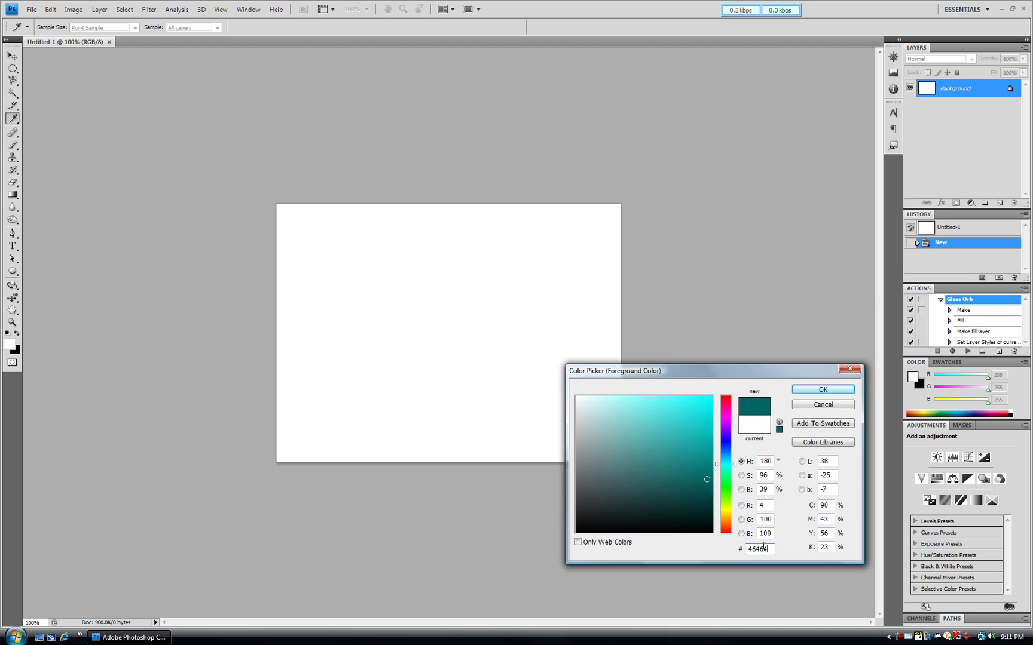
left_click(843, 391)
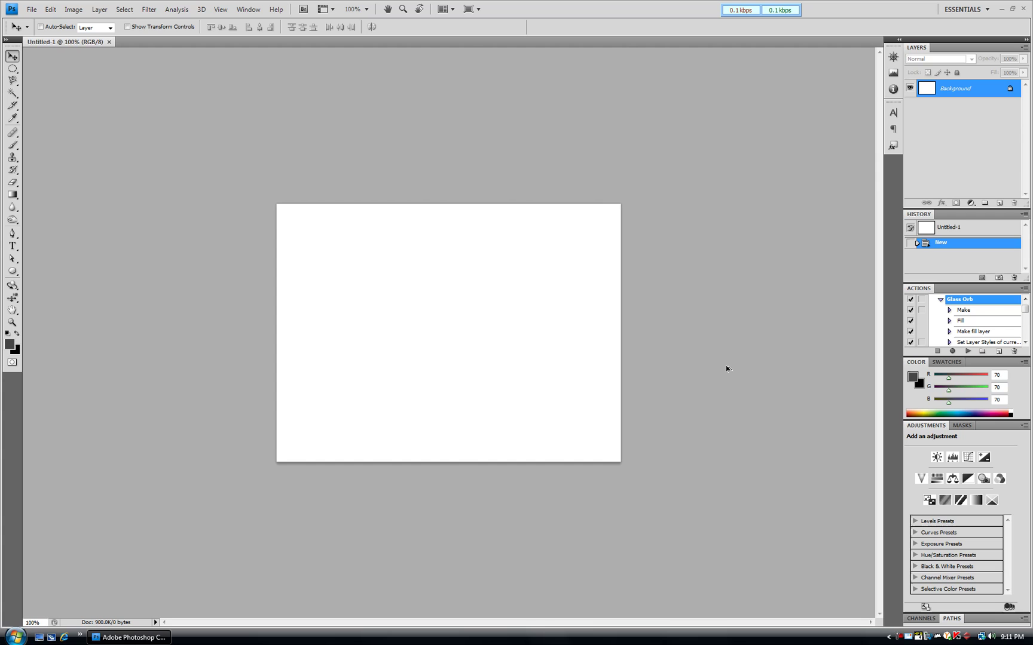
key("alt+BackSpace")
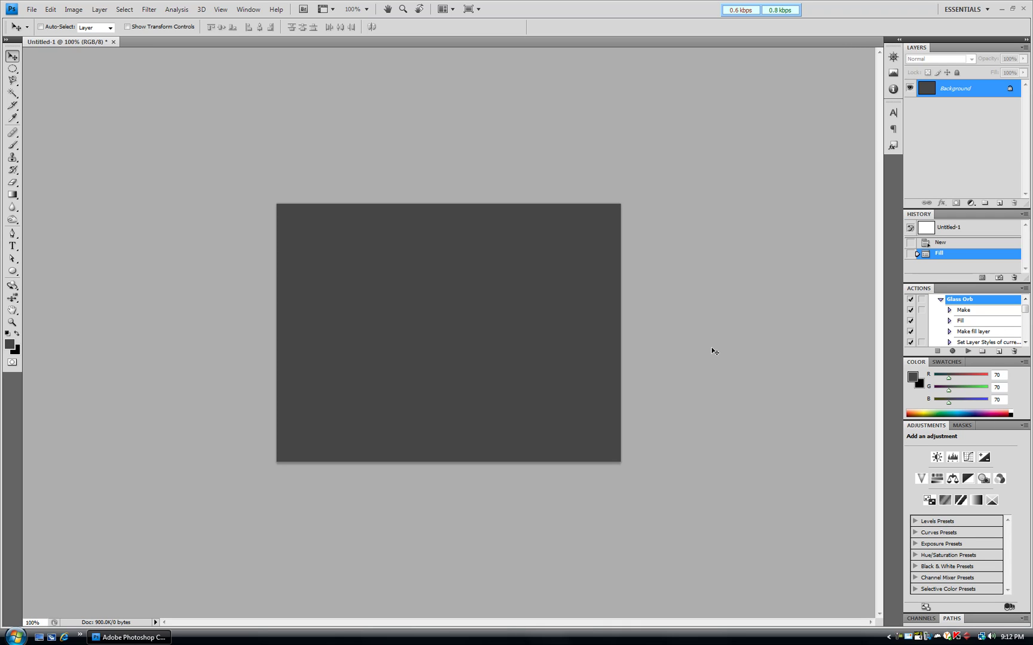
- Draw a red-styled circle mid-canvas and show Shape 1's Gradient Overlay settings
left_click(10, 273)
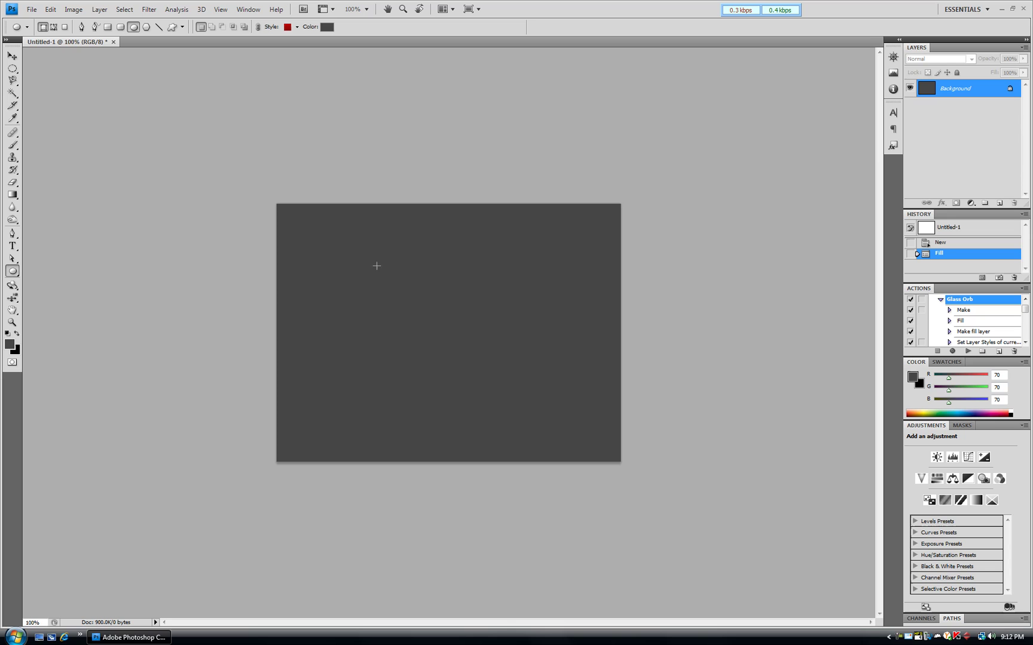
left_click_drag(376, 266, 564, 417)
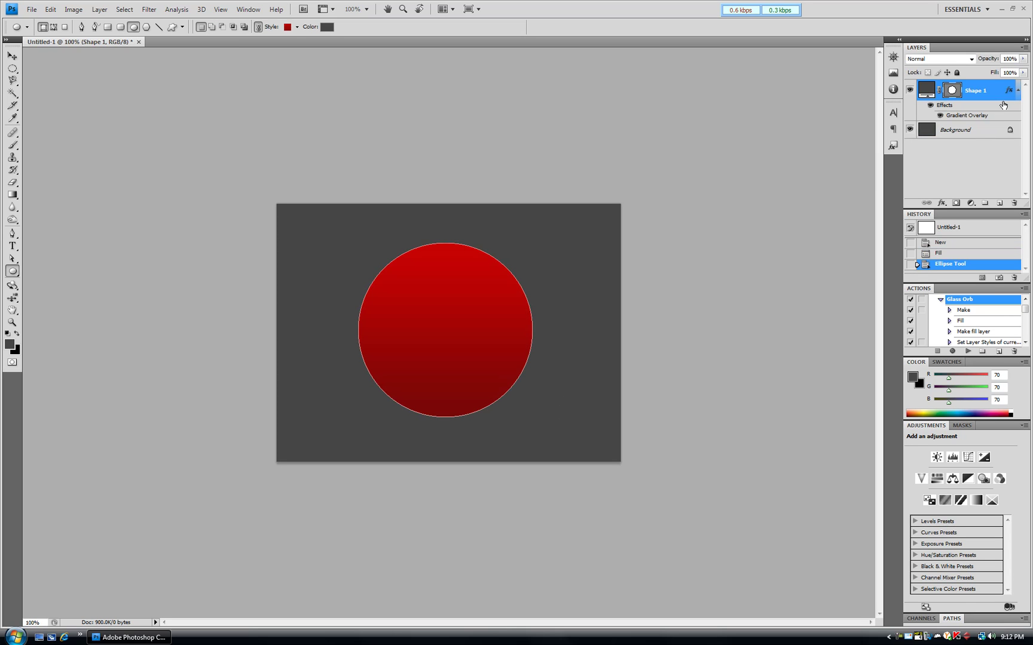
left_click(952, 90)
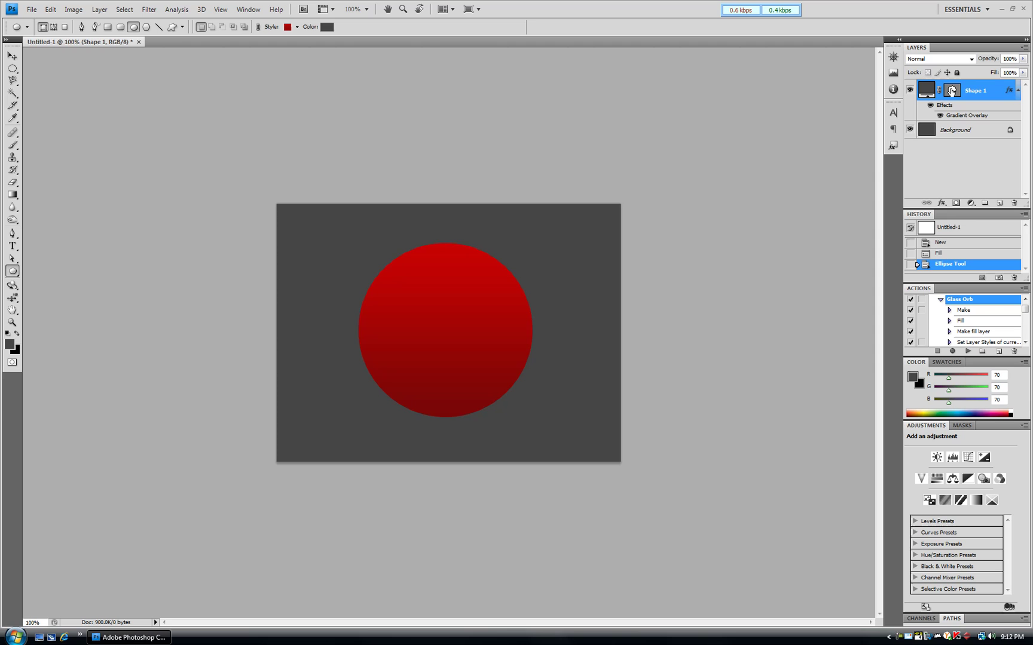
left_click(951, 90)
left_click(986, 90)
key("h")
double_click(988, 90)
left_click(587, 335)
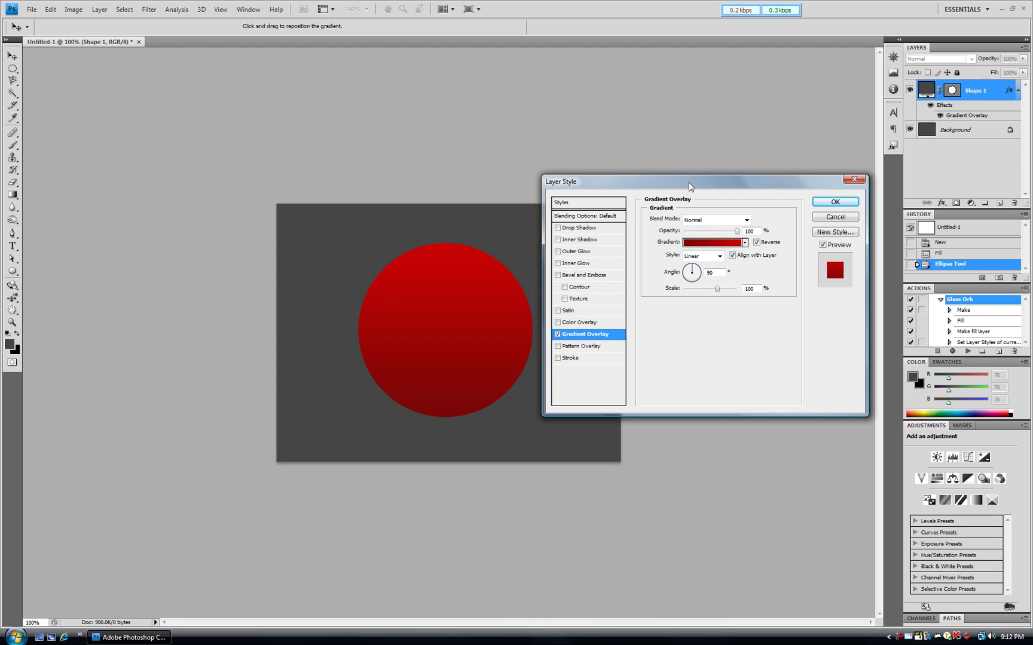
- Set the gradient's left colour stop to red c90202
left_click_drag(689, 187, 698, 191)
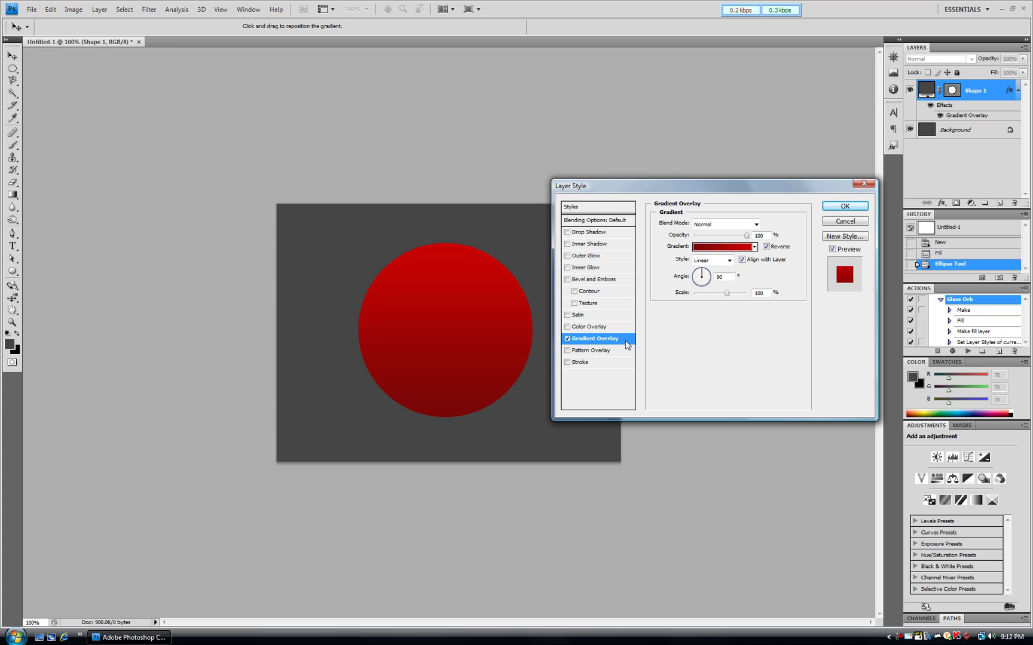
left_click(733, 251)
left_click_drag(717, 337, 641, 259)
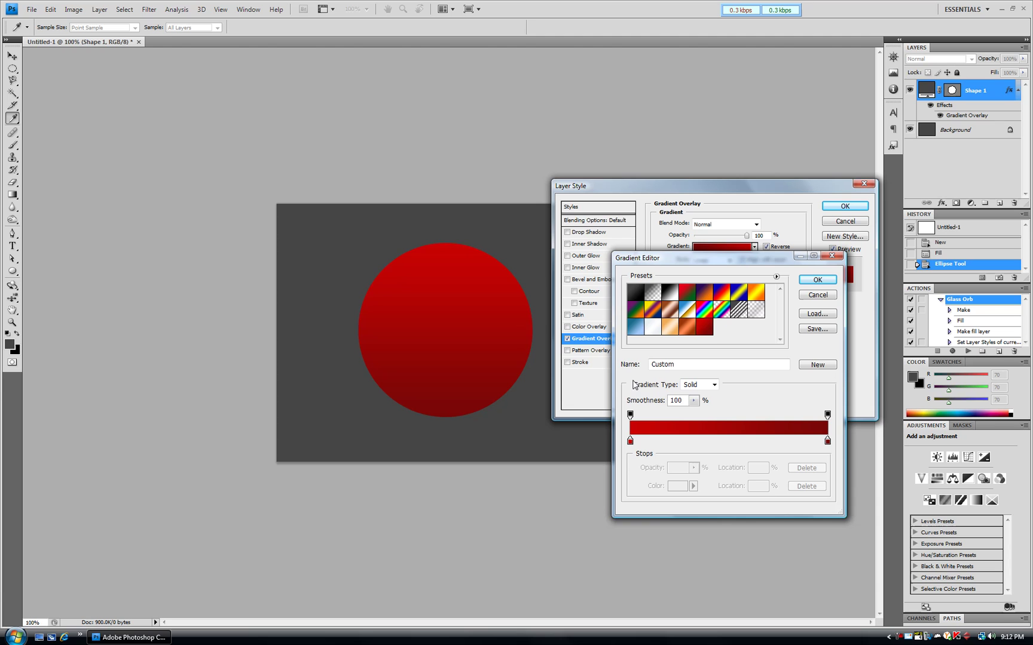
left_click(630, 441)
left_click(677, 487)
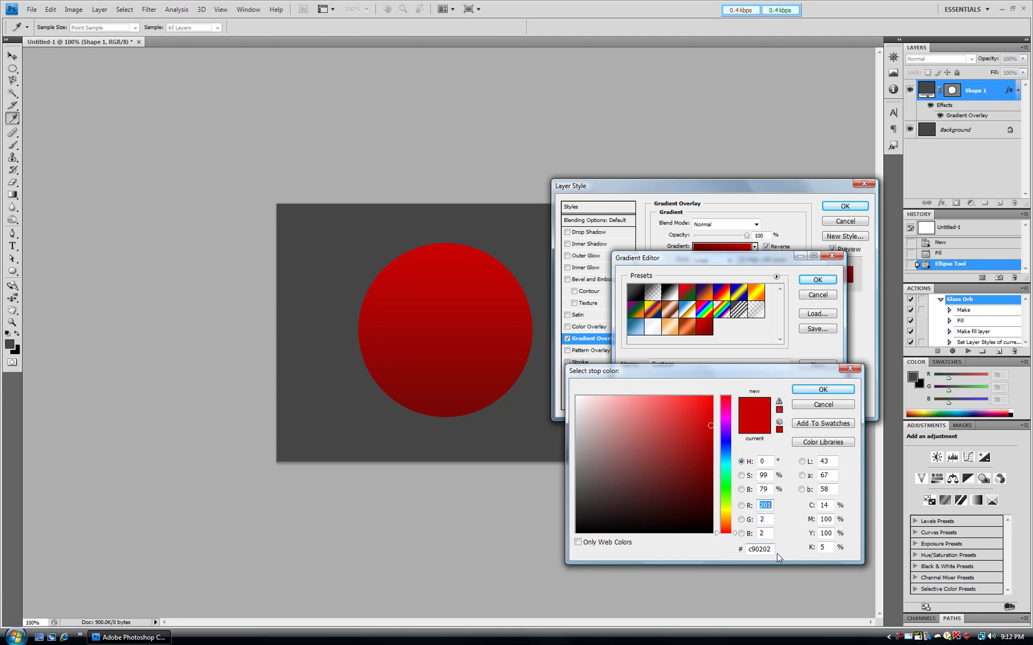
left_click(814, 390)
- Set the right colour stop to dark red 780707 and accept the gradient
left_click(827, 442)
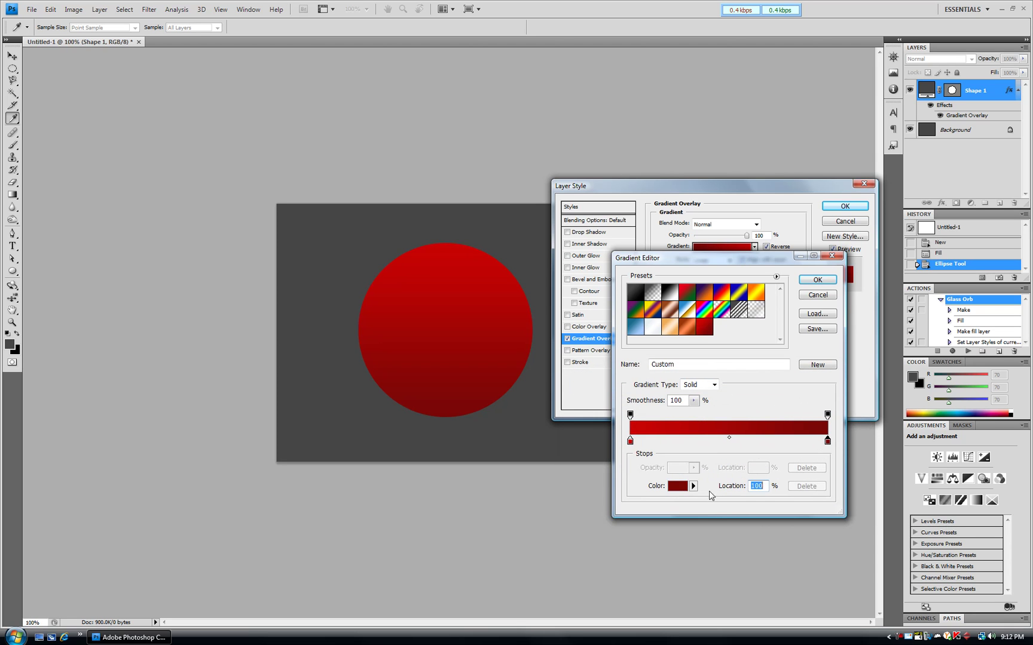
left_click(677, 486)
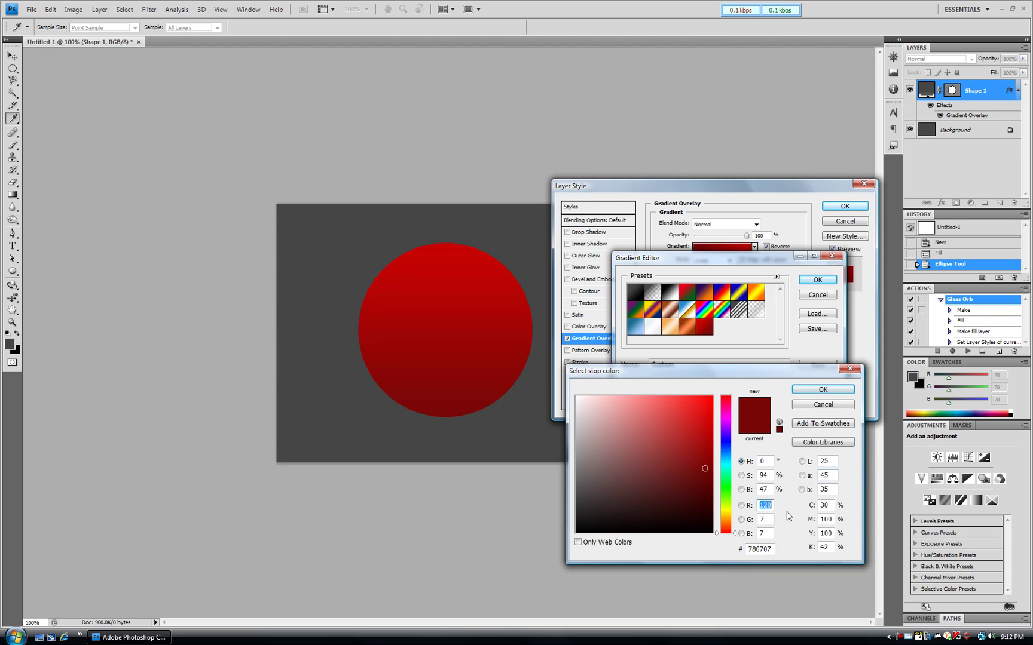
left_click(835, 391)
left_click_drag(762, 261, 769, 318)
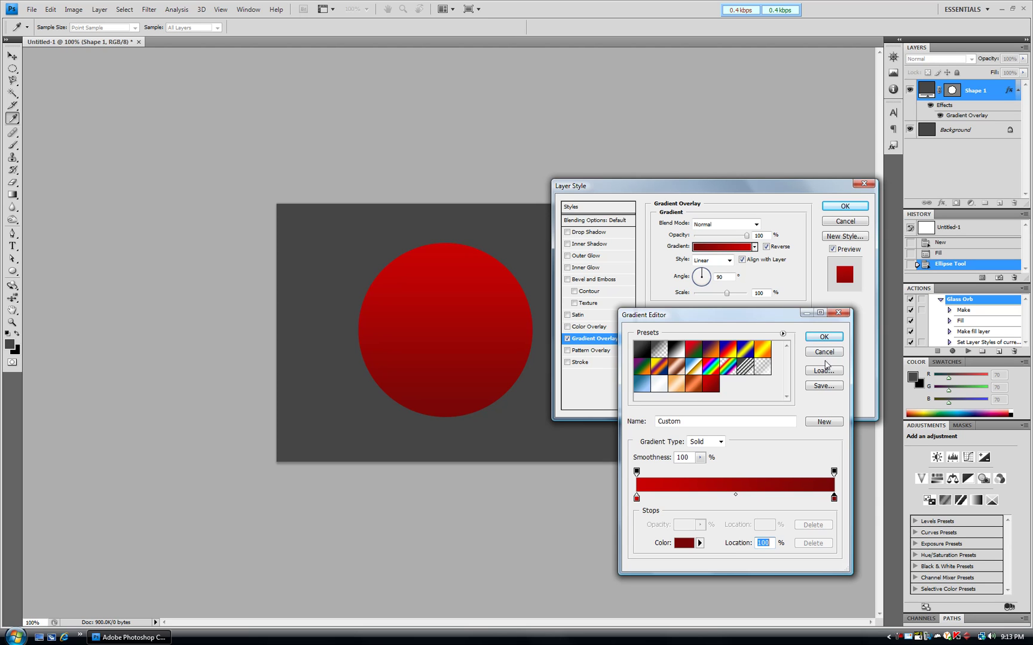
left_click(830, 338)
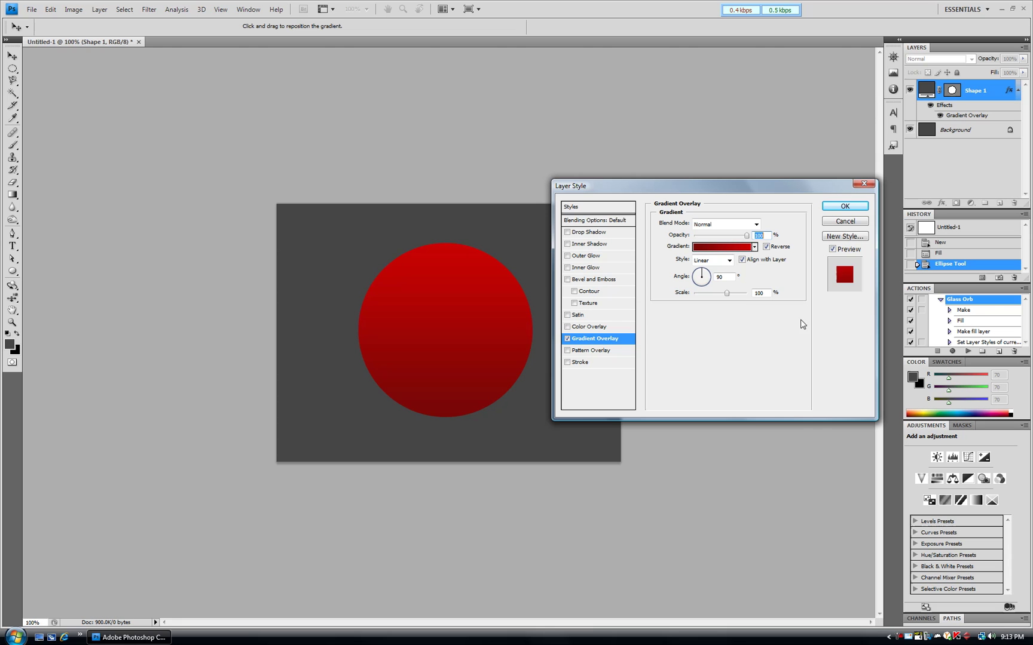
- Keep the gradient reversed, bright at top, and apply the Gradient Overlay
left_click(770, 247)
left_click(767, 247)
left_click(755, 246)
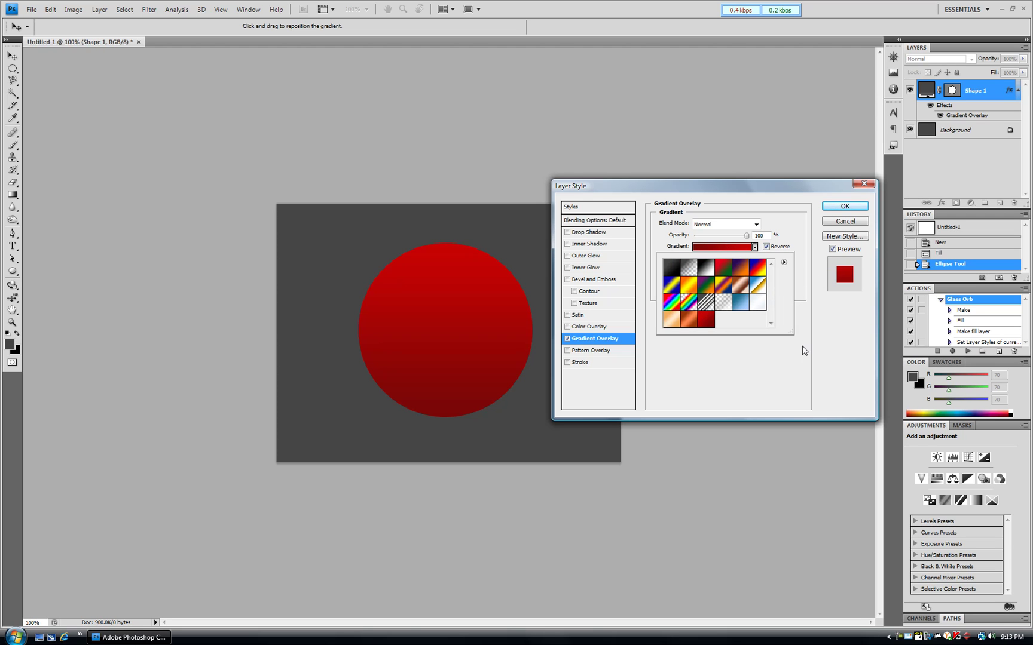
left_click(803, 363)
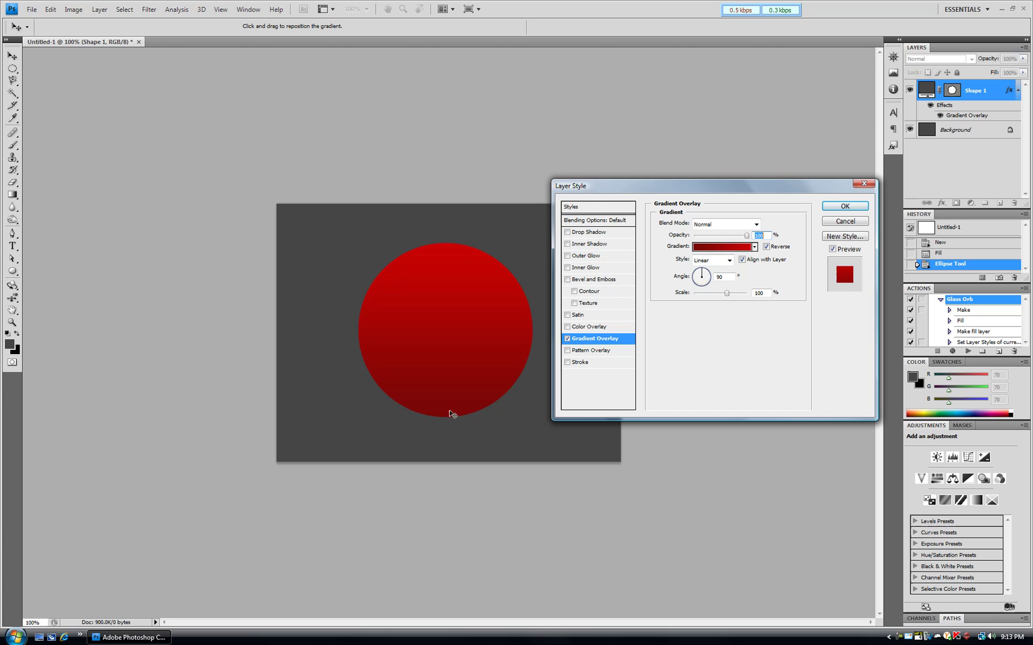
left_click(853, 209)
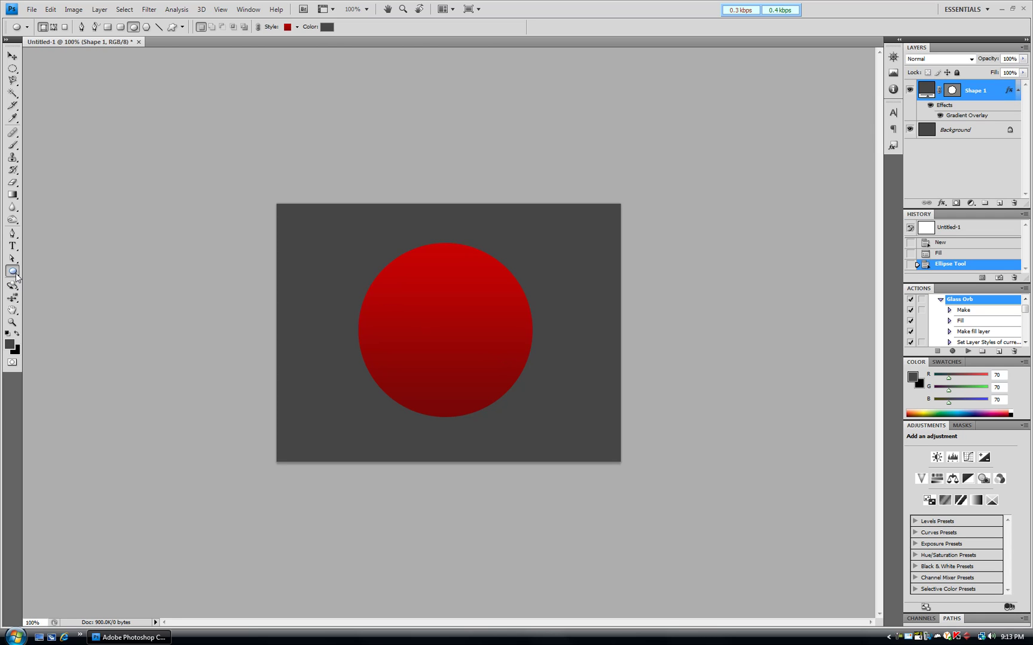
- Make an elliptical selection over the circle's lower part and add a new empty layer
left_click(12, 68)
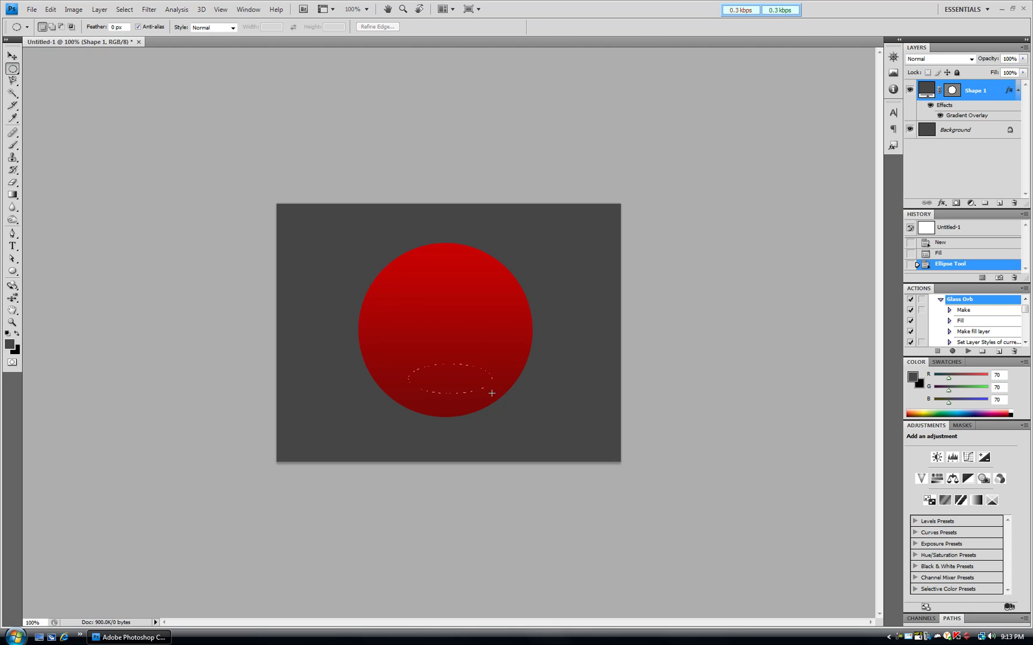
left_click_drag(489, 394, 497, 395)
left_click_drag(495, 396, 494, 395)
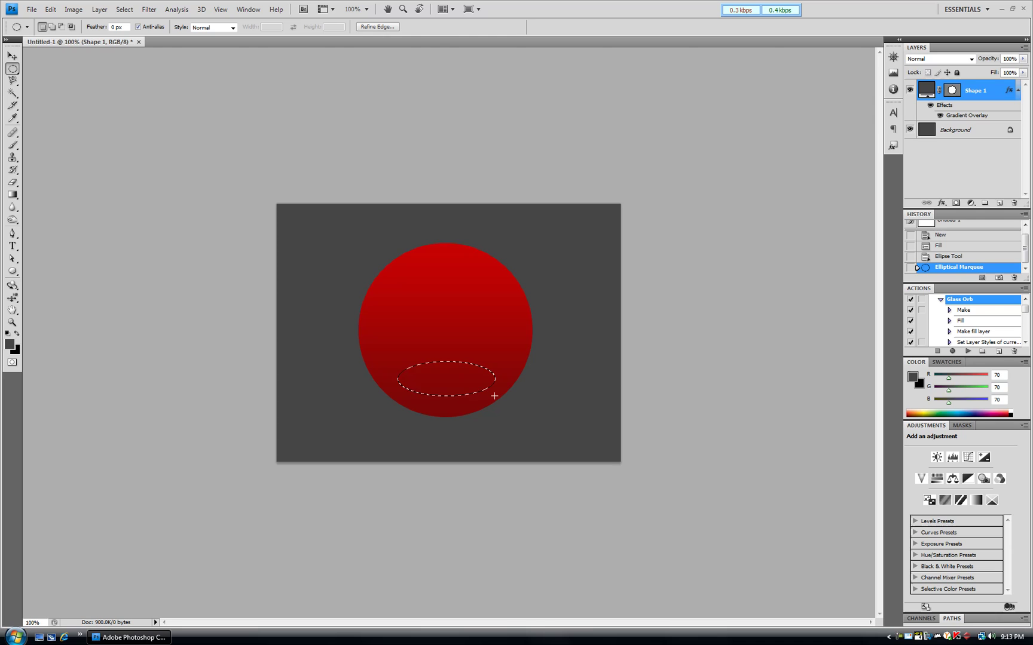
left_click(997, 204)
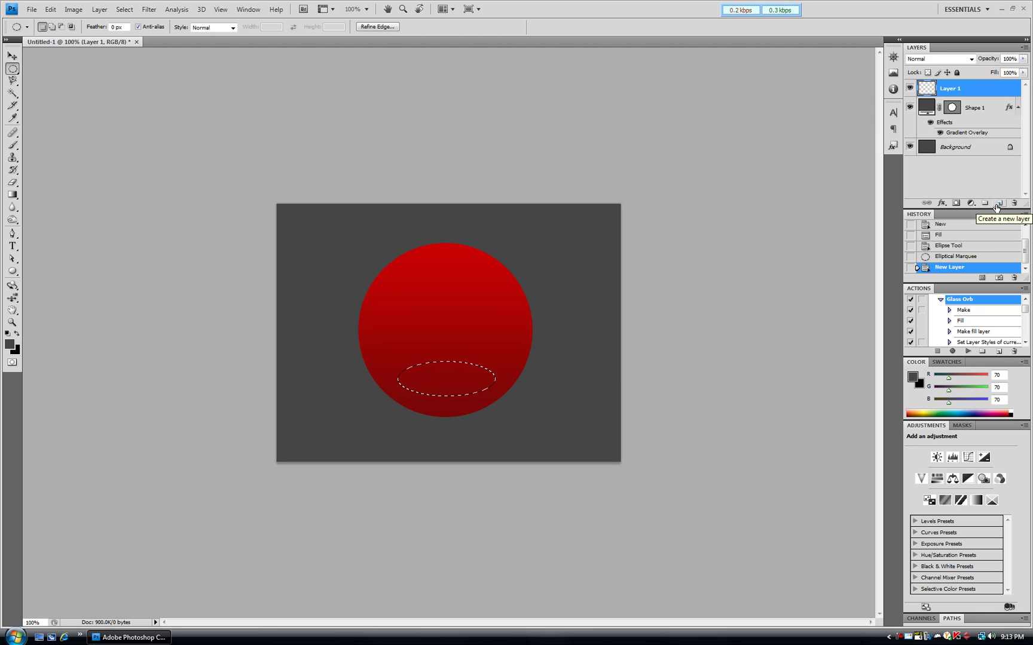
- Trial-fill the ellipse with dark grey, deselect, then undo back to the unfilled selection
left_click_drag(11, 190, 54, 207)
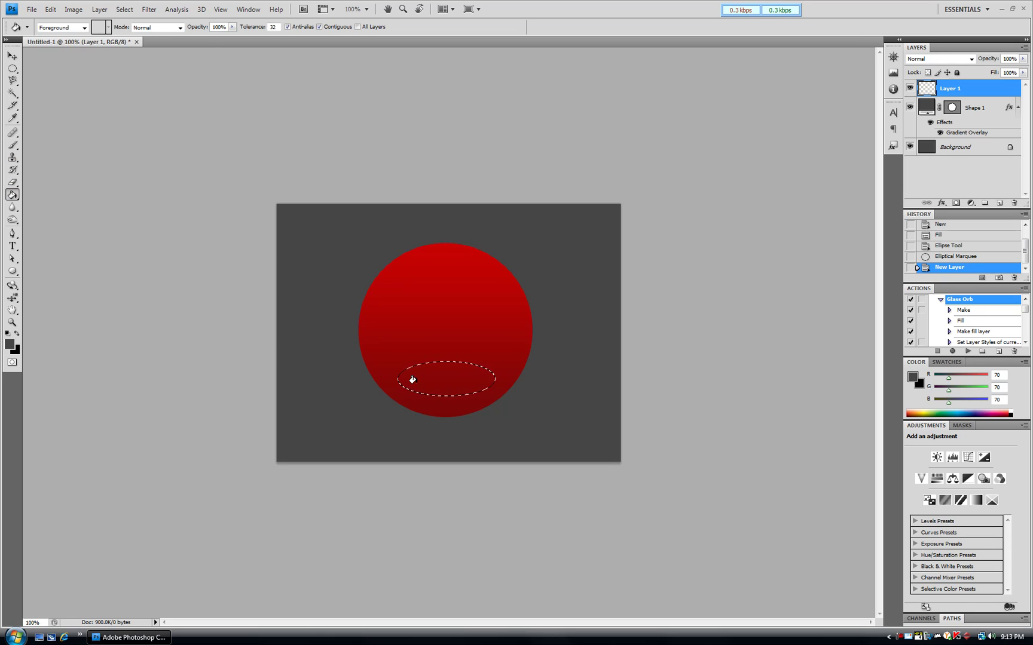
left_click(448, 380)
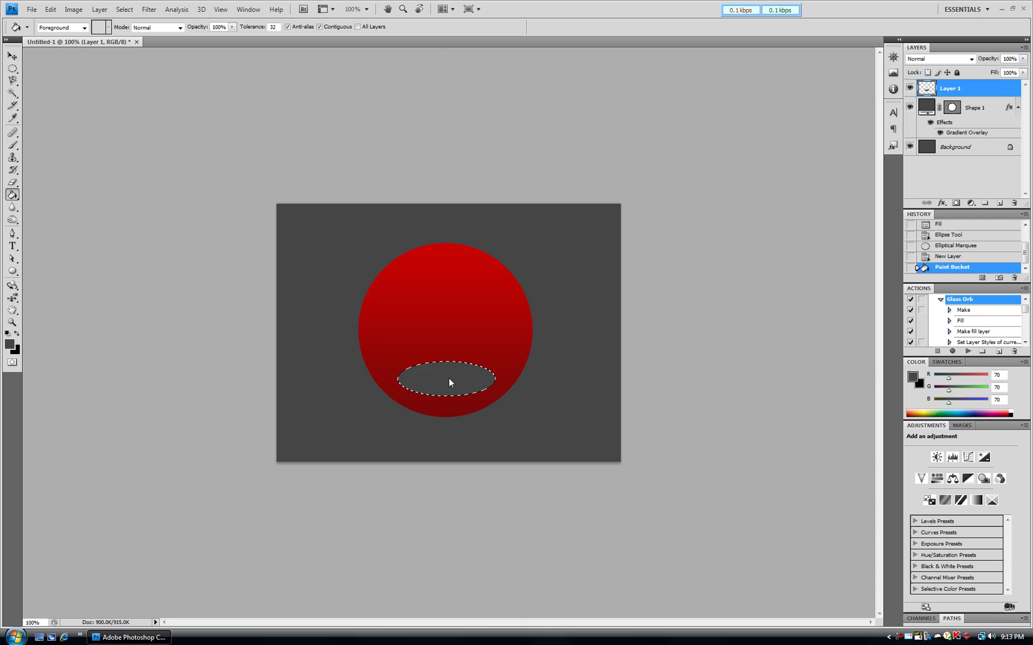
key("ctrl+d")
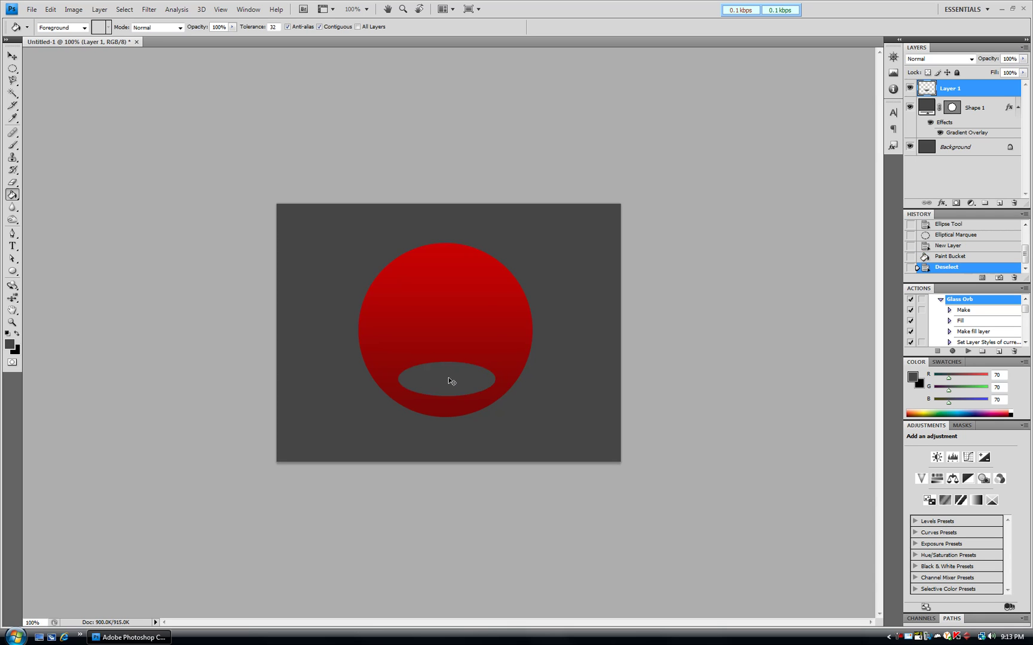
left_click(125, 10)
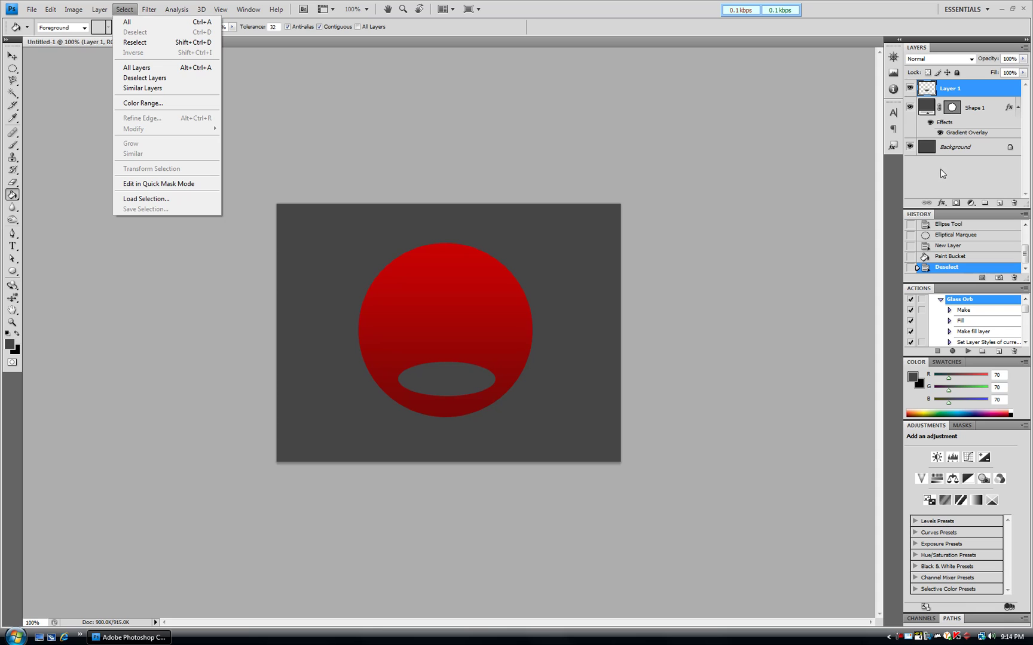
left_click(947, 183)
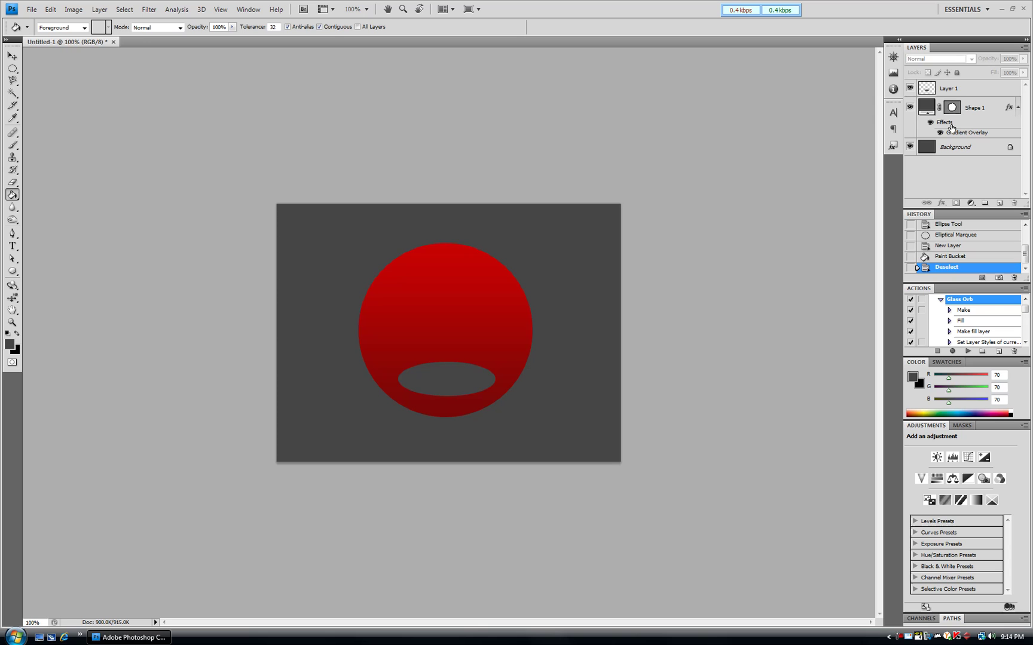
key("ctrl+alt+z")
key("ctrl+alt+z")
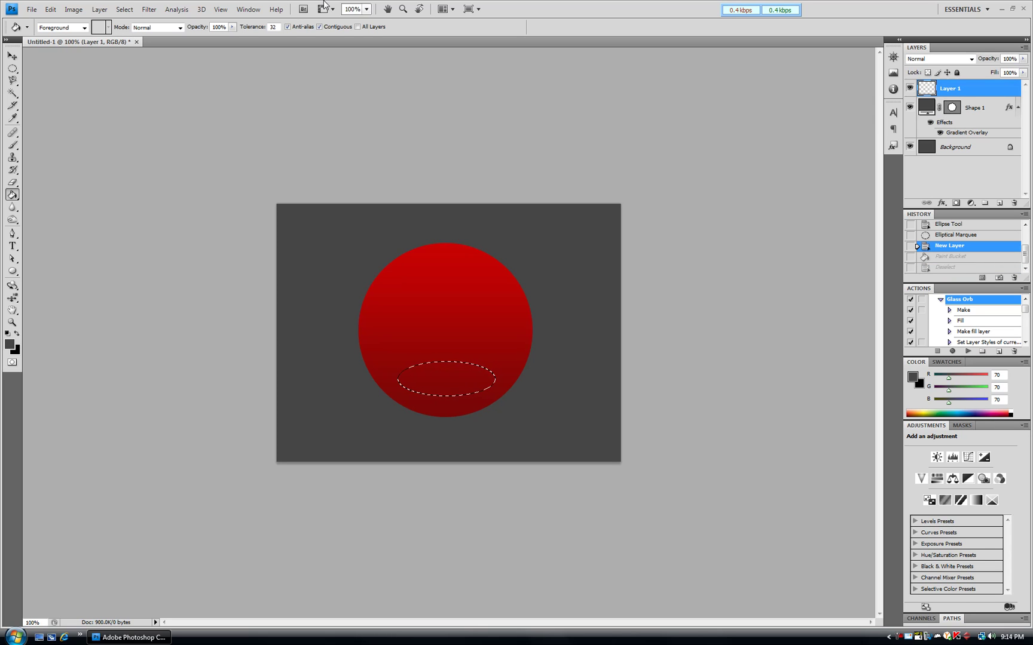
- Feather the ellipse selection by 20 px, fill it with dark grey, and deselect
left_click(124, 9)
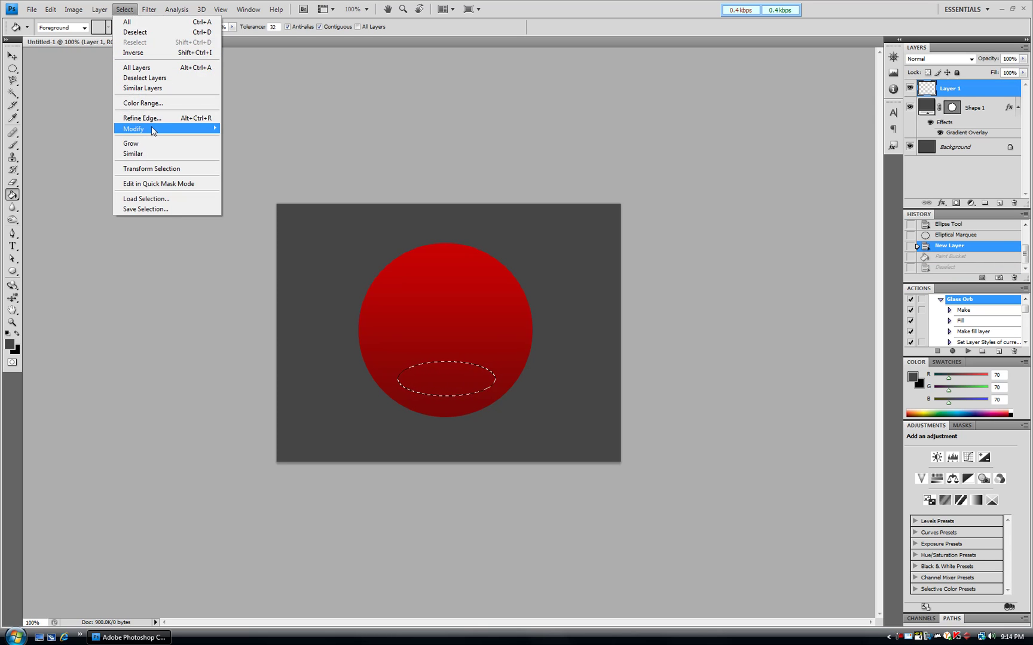
mouse_move(149, 128)
left_click(267, 170)
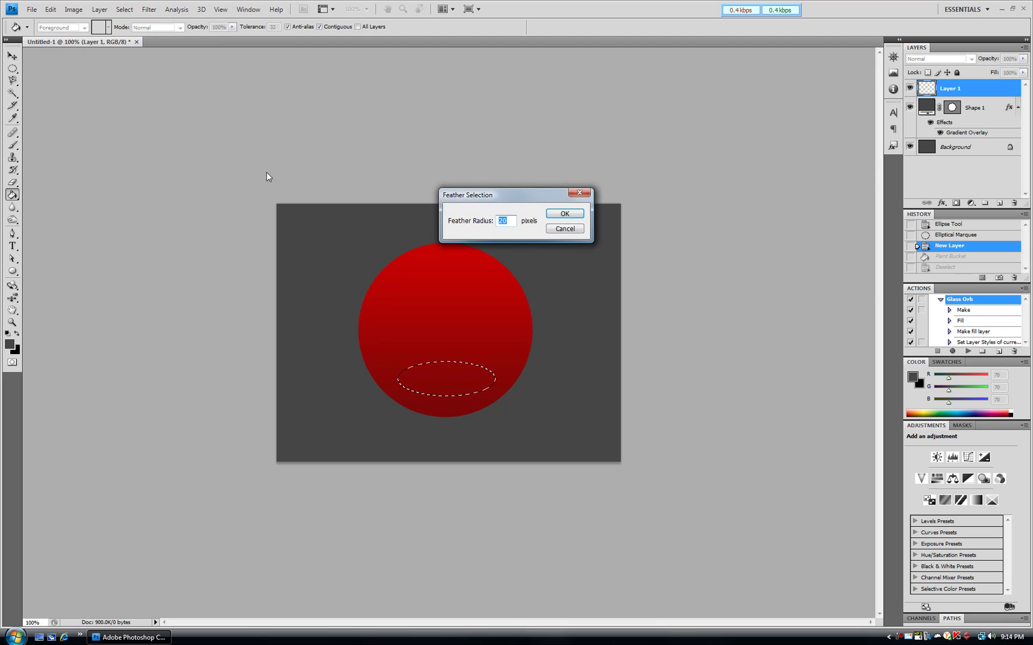
left_click_drag(520, 194, 614, 278)
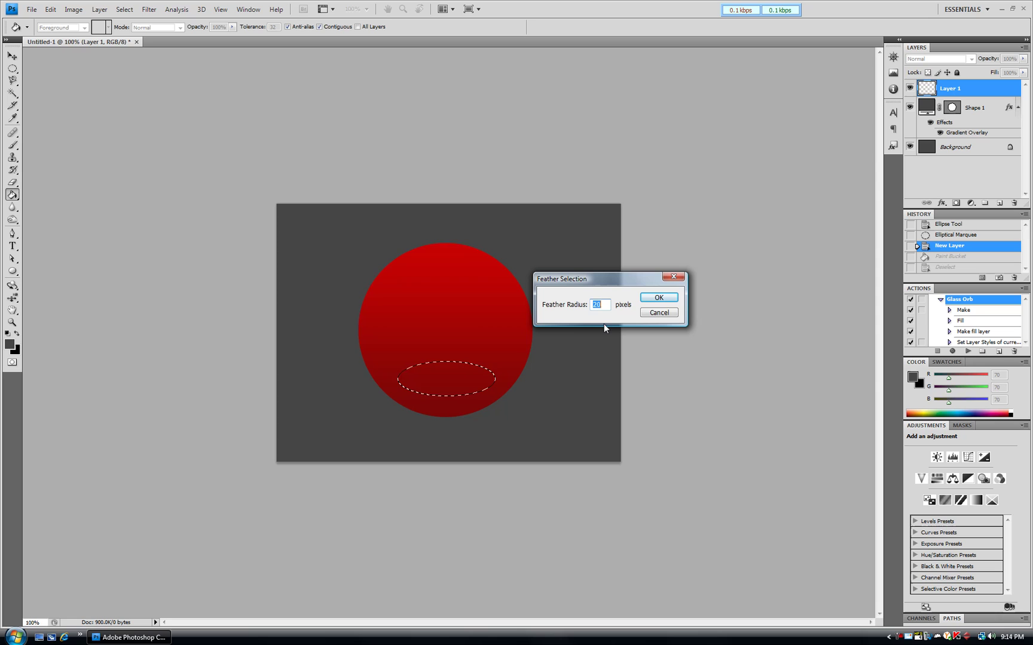
left_click(657, 298)
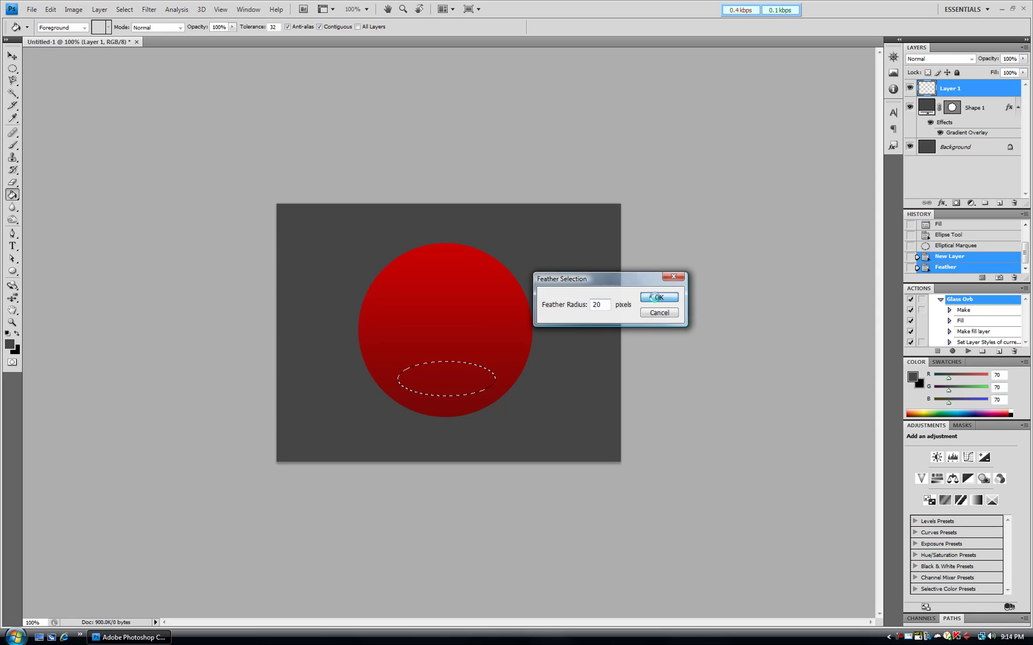
left_click(457, 379)
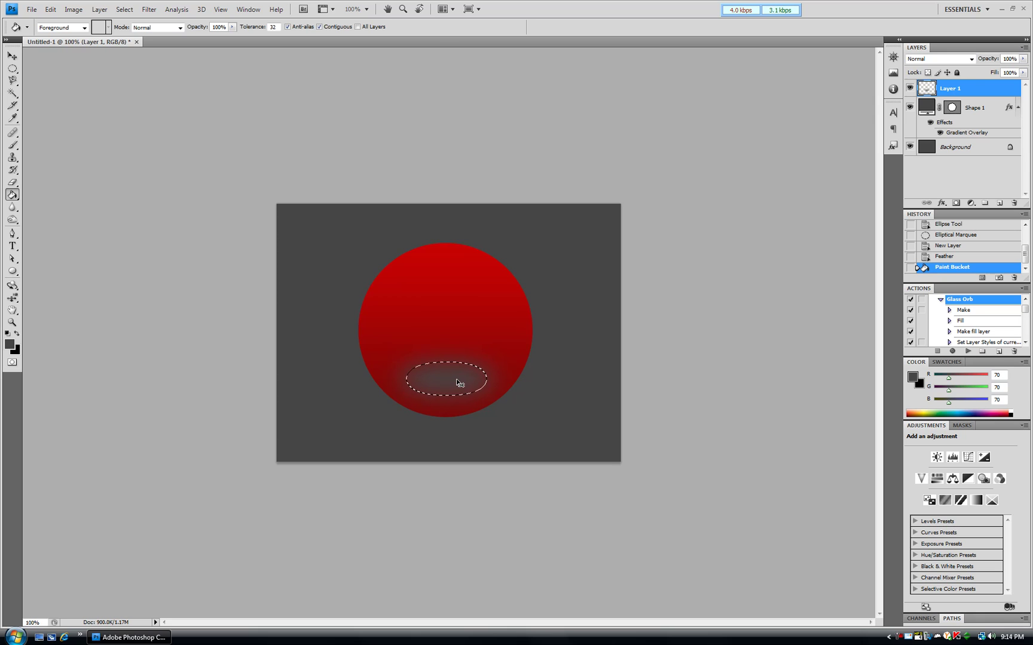
key("ctrl+d")
- Set Layer 1 to Color Dodge and duplicate it as Layer 1 copy
left_click(941, 59)
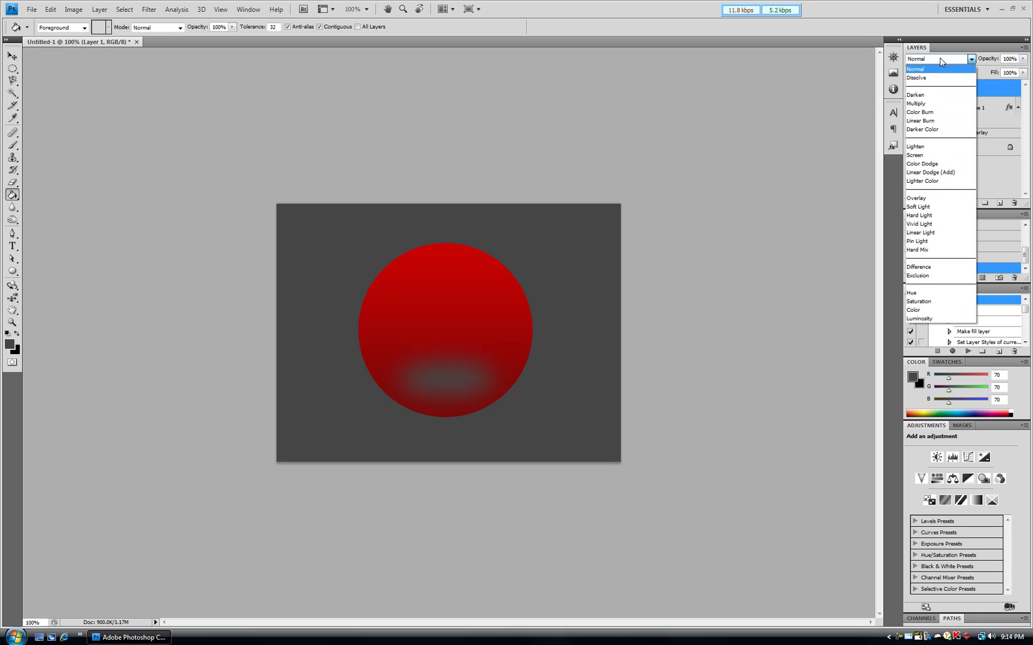
left_click(935, 163)
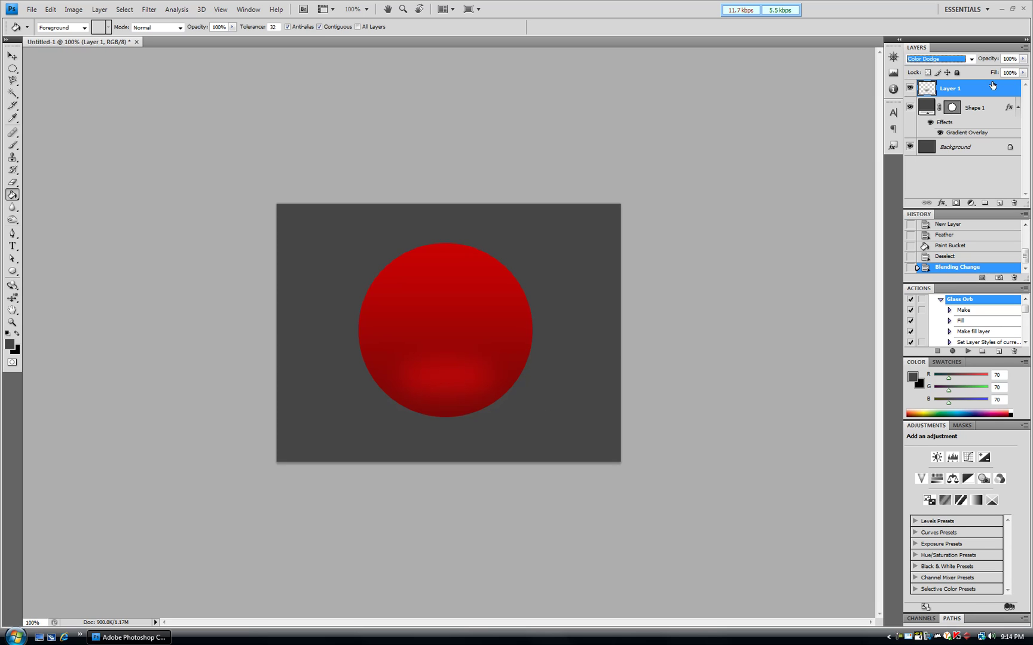
left_click_drag(989, 89, 1001, 204)
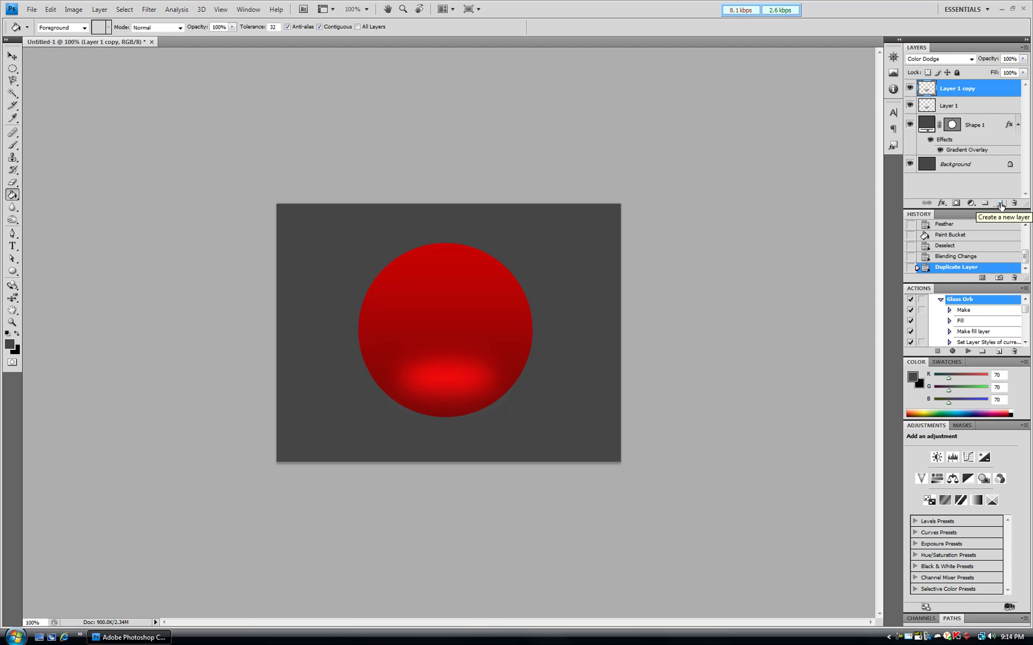
left_click(1017, 124)
- Draw a Shape 2 ellipse over the orb's top, set its Fill to 0%, and make white the foreground
left_click(12, 270)
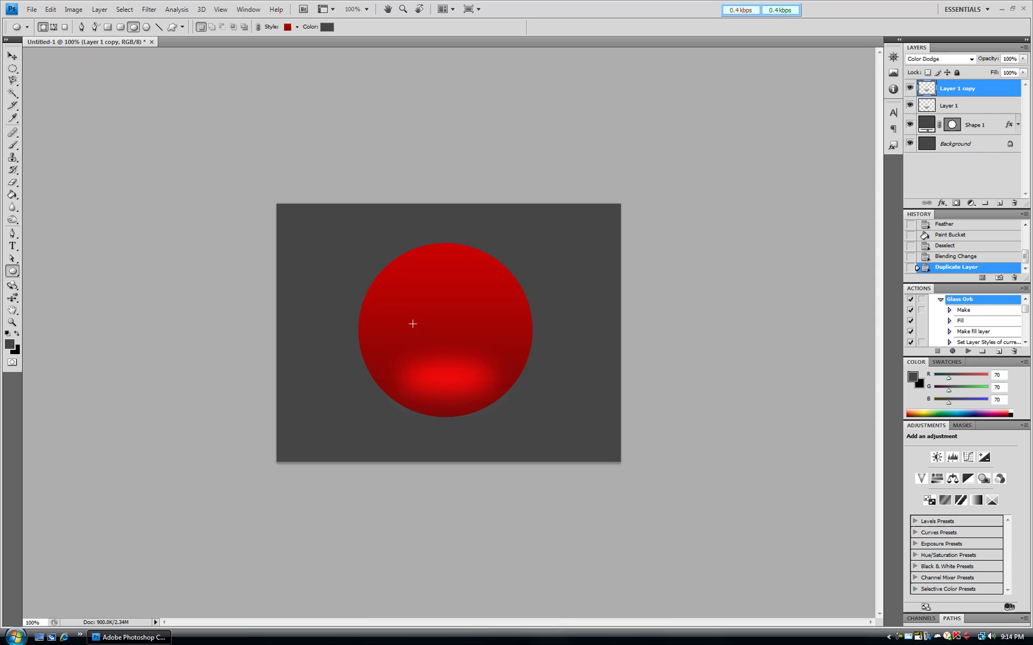
left_click_drag(407, 264, 506, 373)
left_click_drag(506, 374, 507, 374)
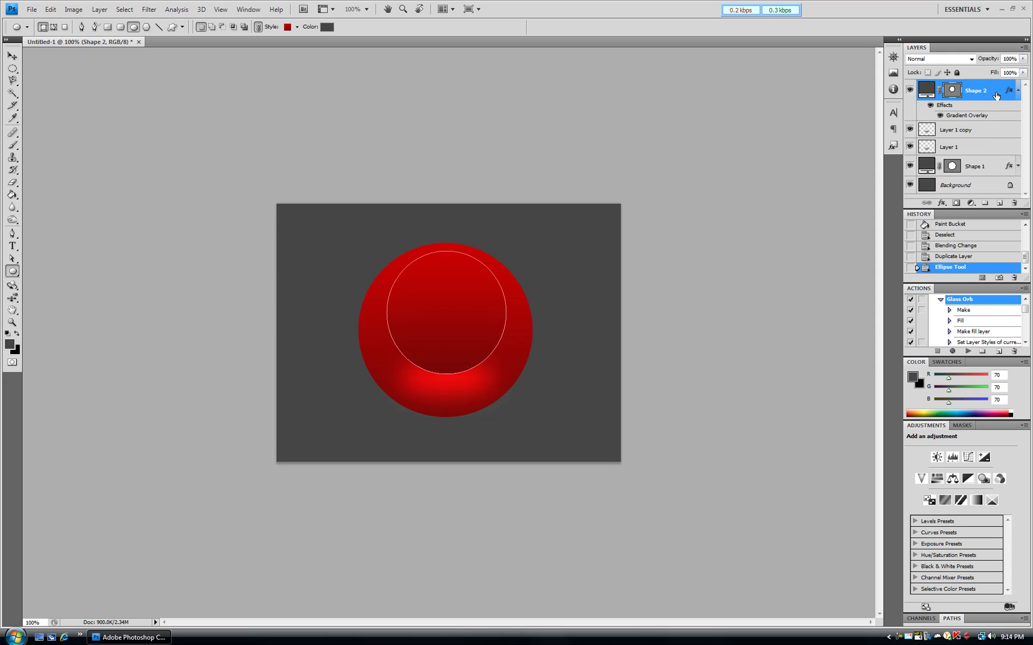
left_click_drag(1023, 72, 959, 88)
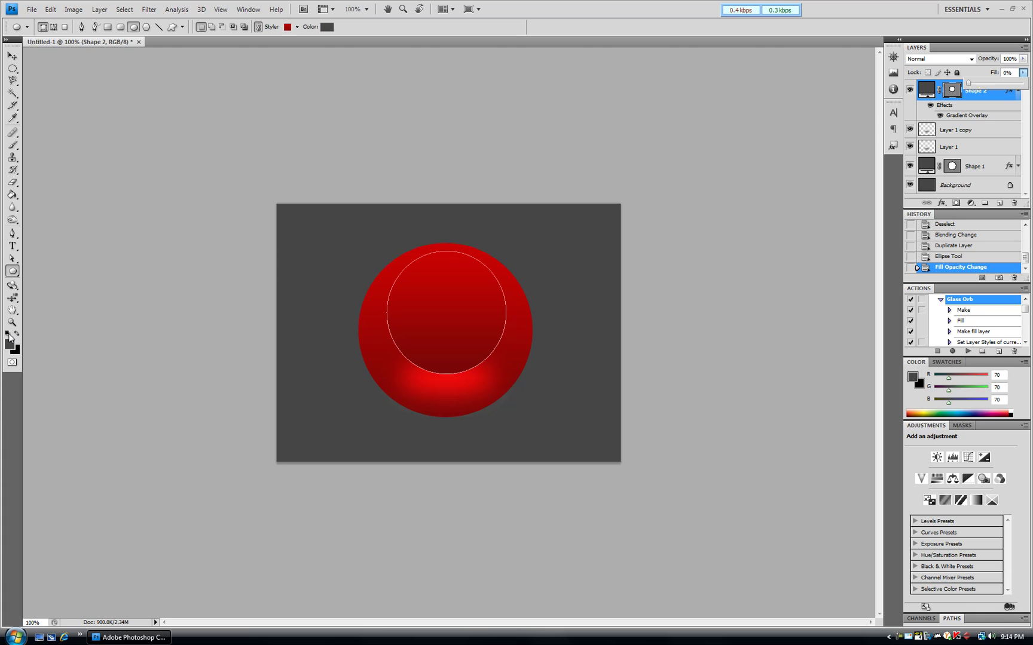
left_click(8, 335)
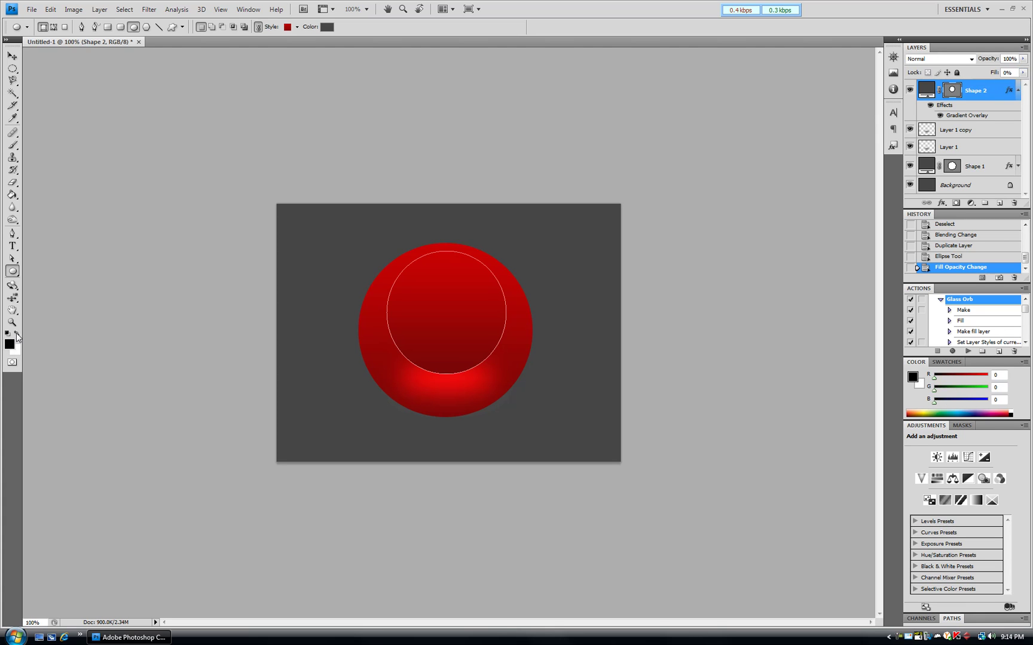
left_click(16, 335)
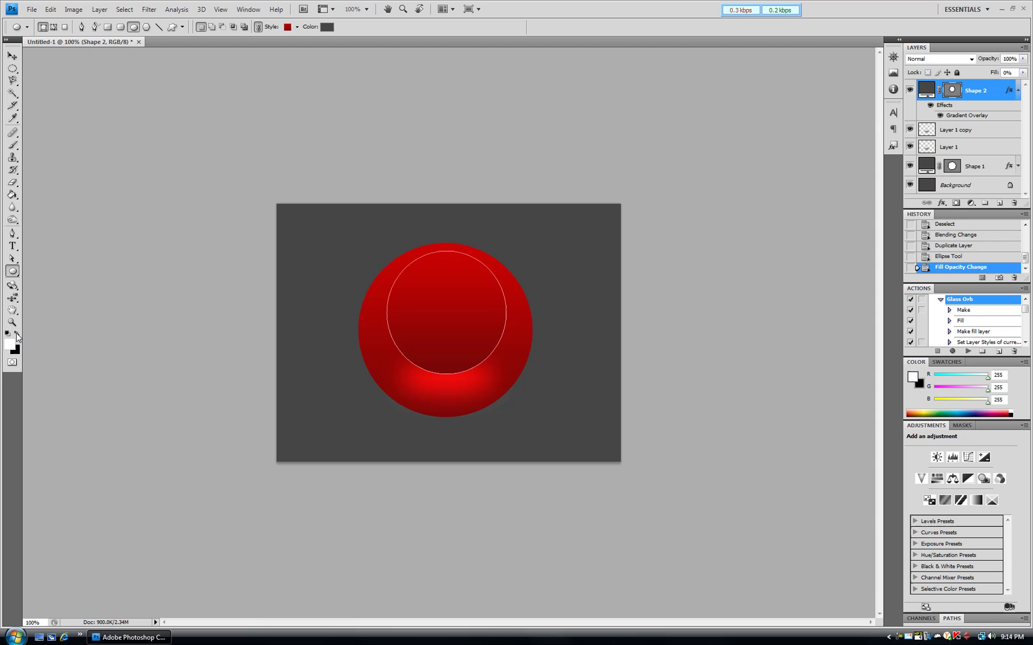
- Give Shape 2 a foreground-to-transparent Gradient Overlay at 65% opacity
double_click(992, 89)
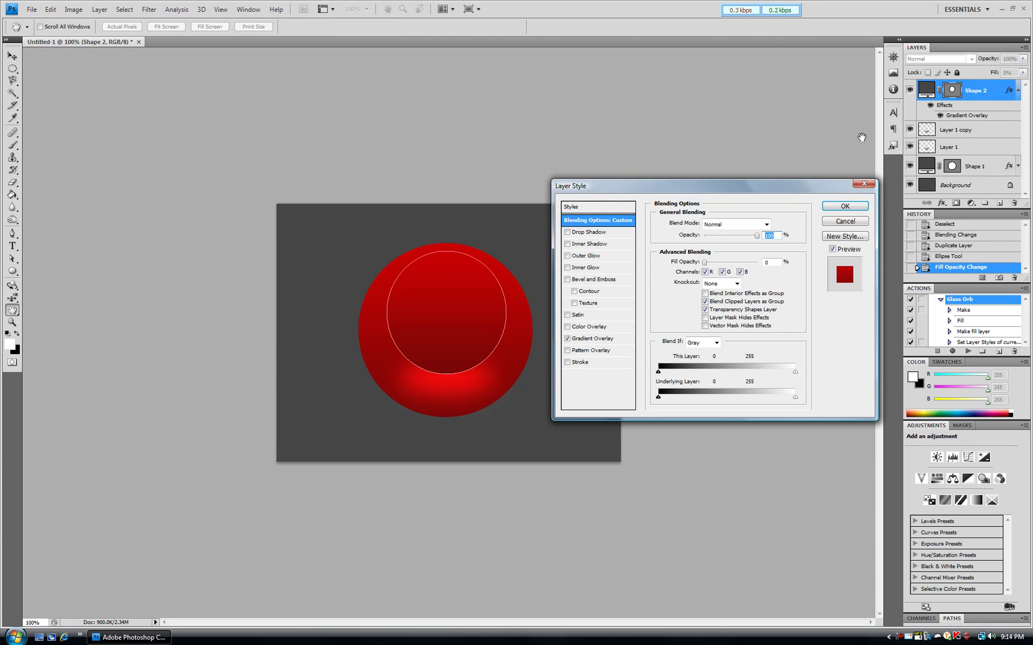
left_click(599, 338)
left_click(755, 247)
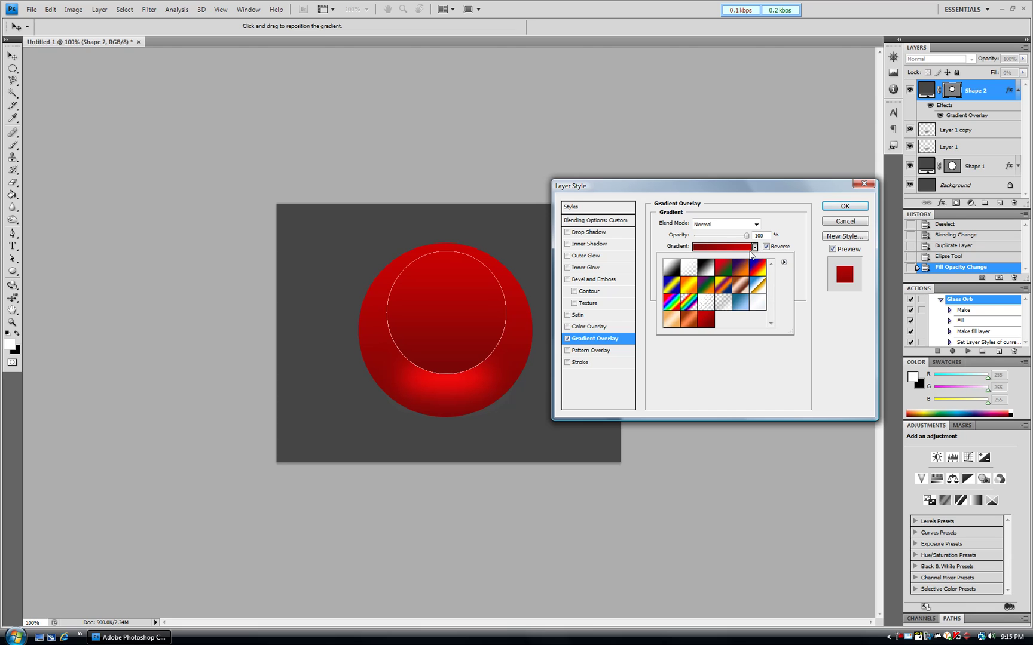
left_click(690, 270)
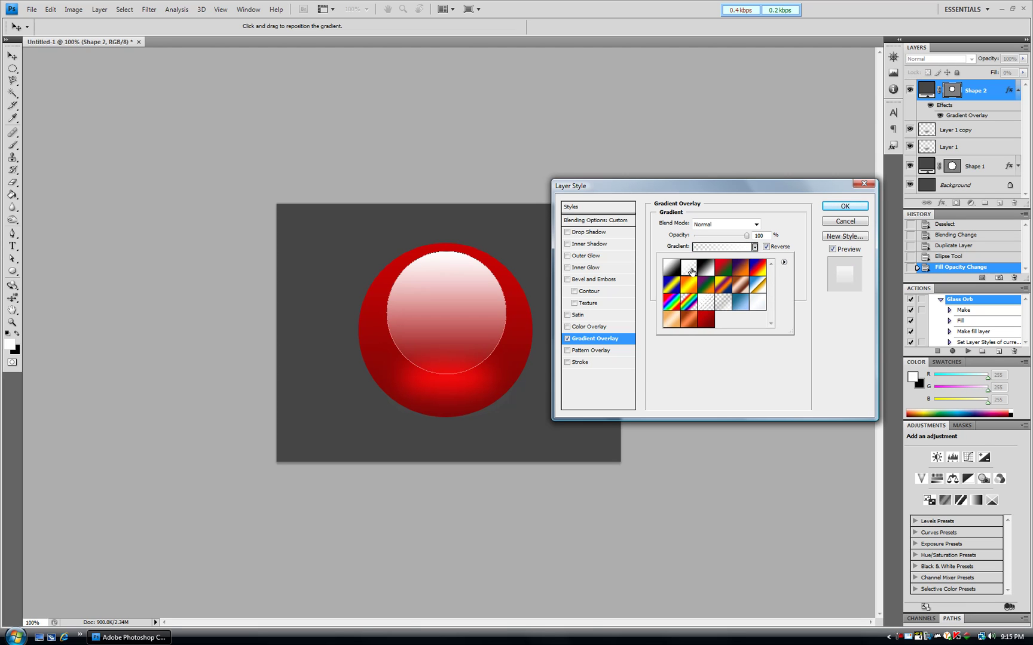
left_click(848, 381)
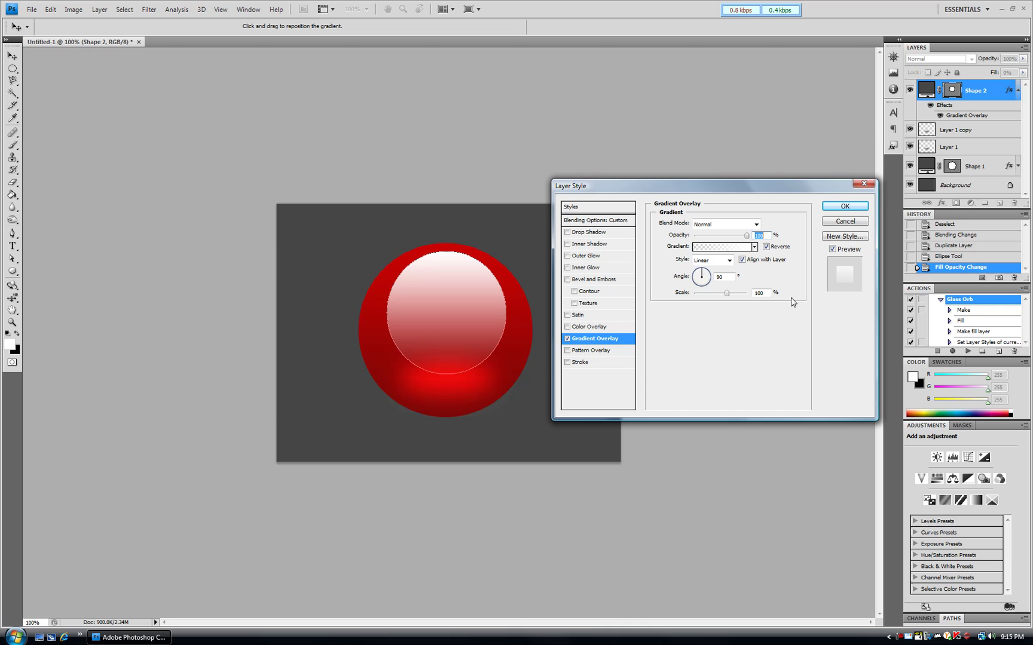
type("65")
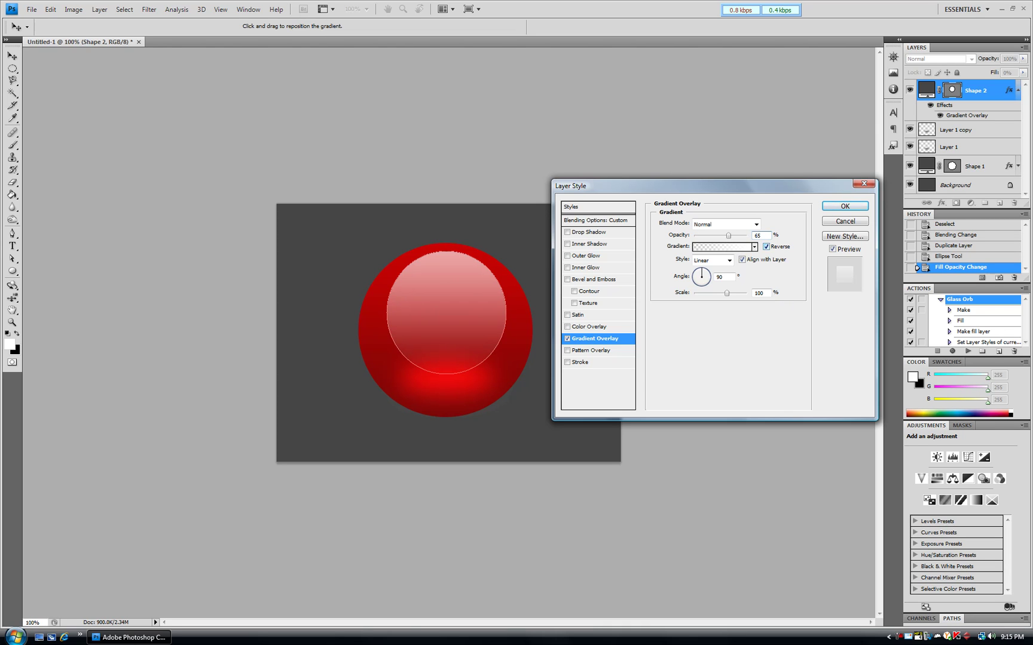
- Add a white Outer Glow at 35%, size 15, in Color Dodge mode, and apply
left_click(599, 257)
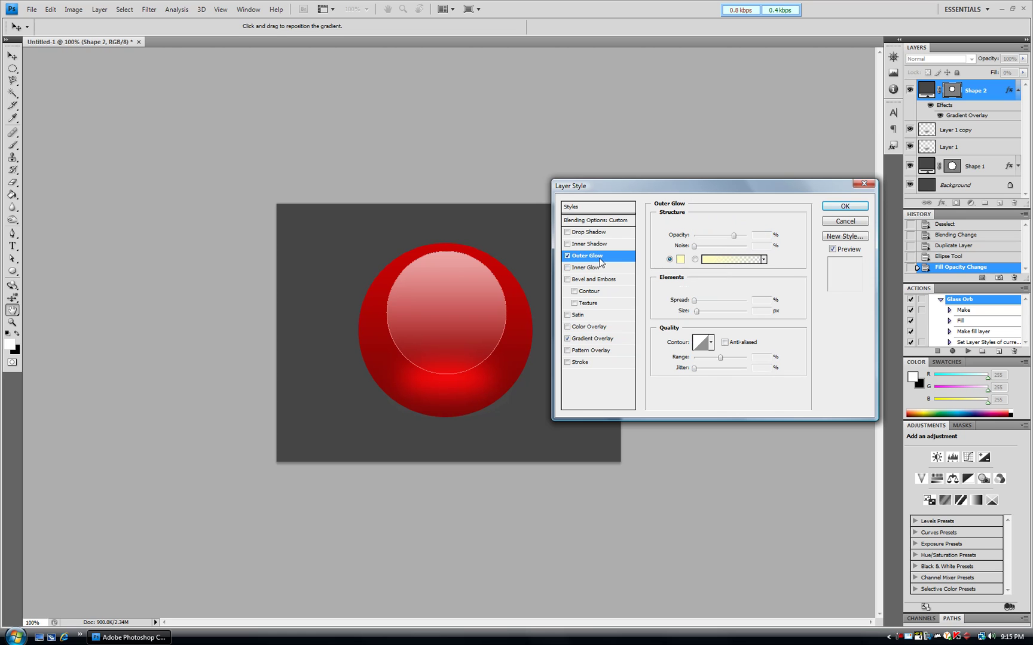
left_click(680, 259)
key("Tab")
key("Tab")
type("255")
left_click(823, 390)
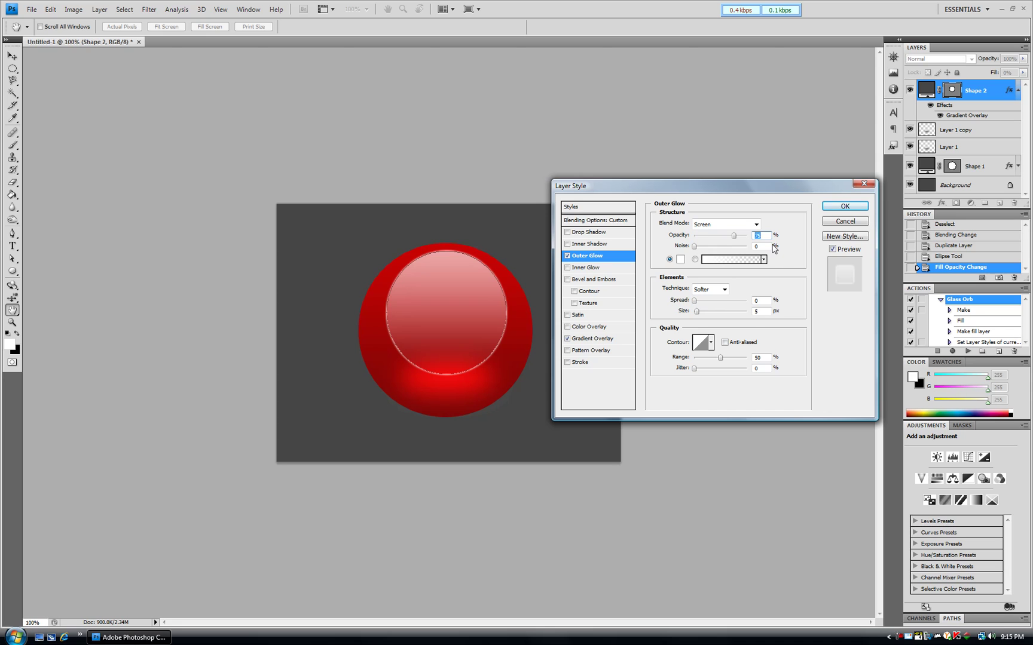
type("35")
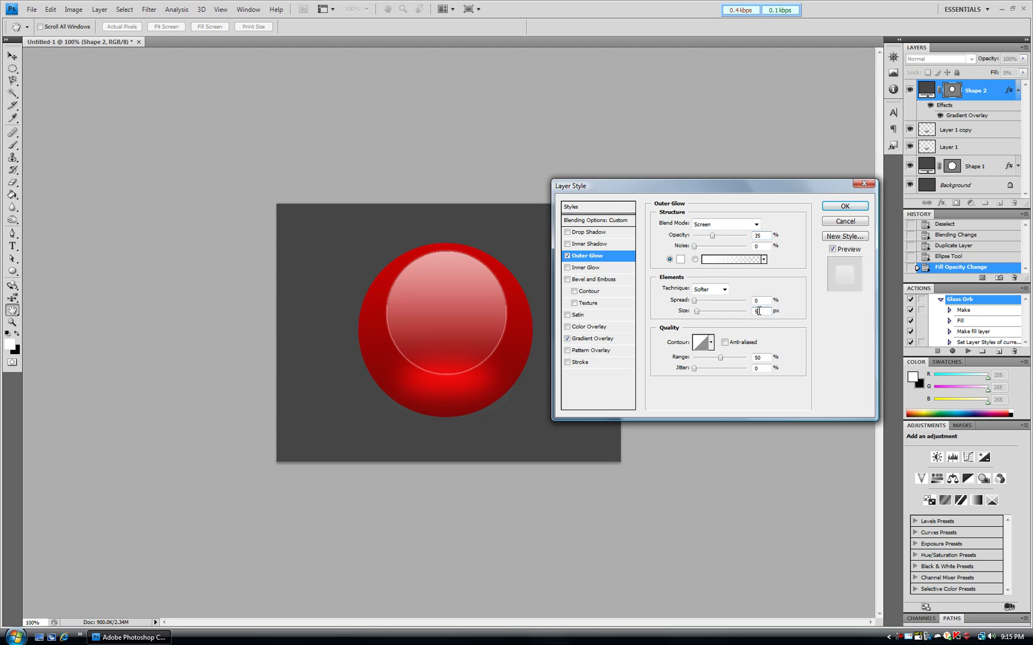
type("15")
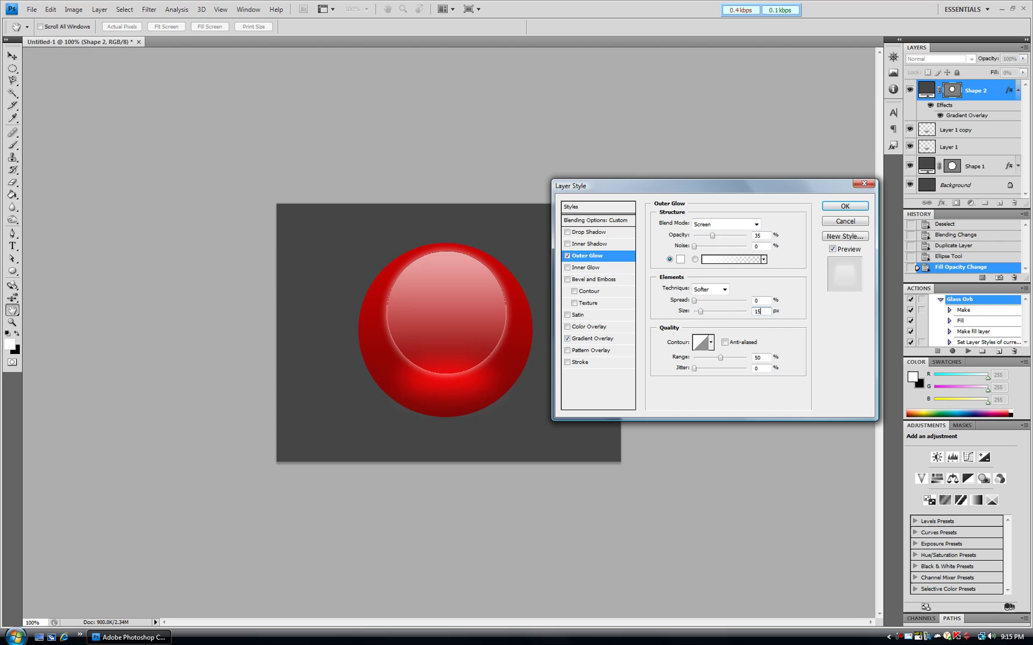
left_click(756, 225)
left_click(741, 331)
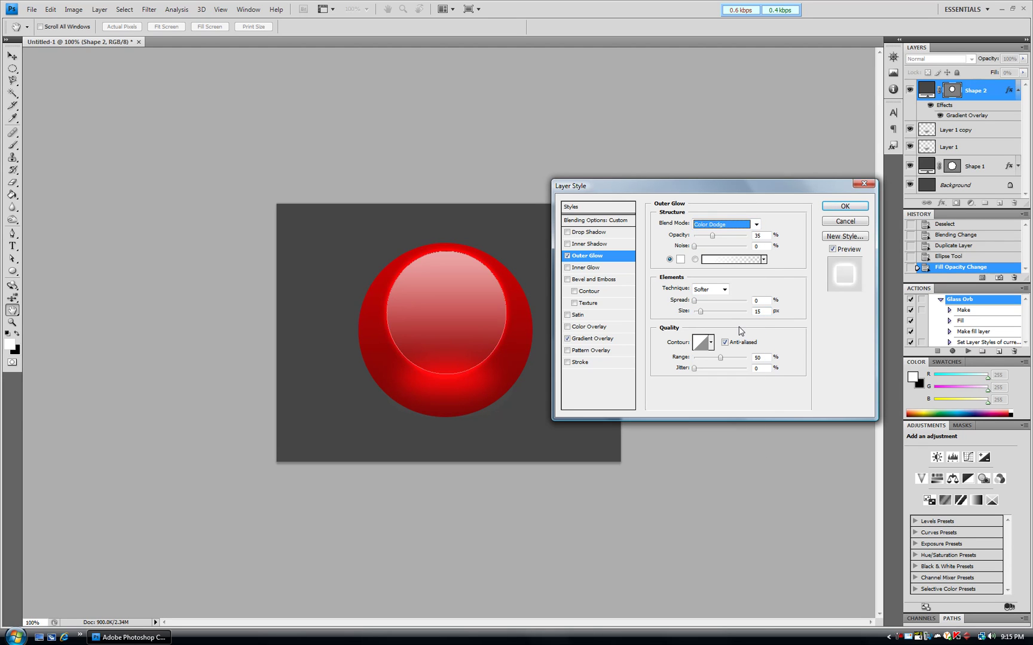
left_click(845, 206)
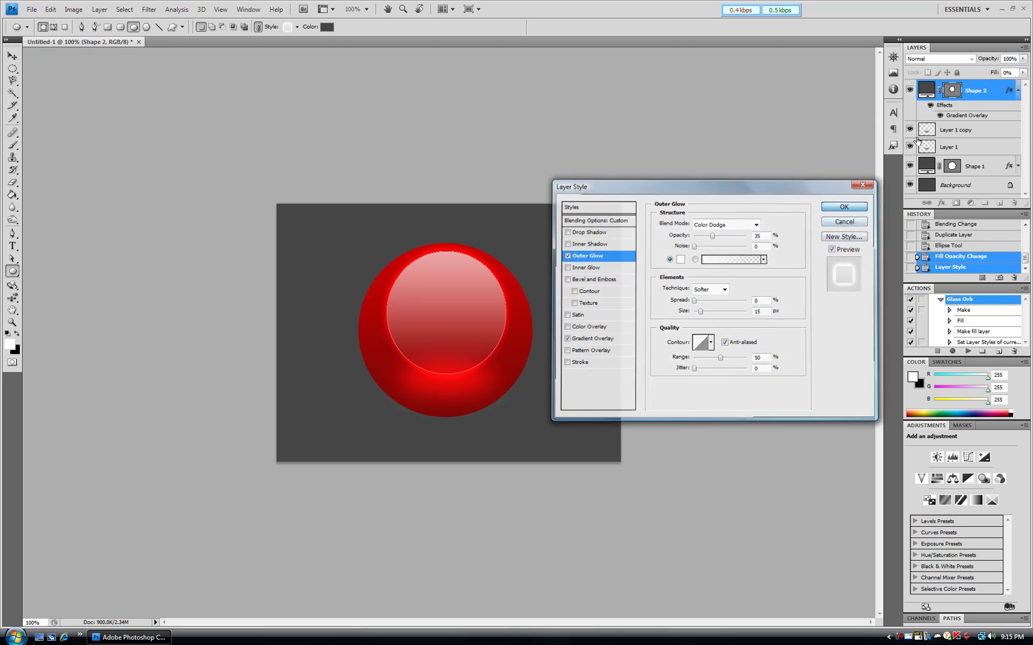
left_click(950, 91)
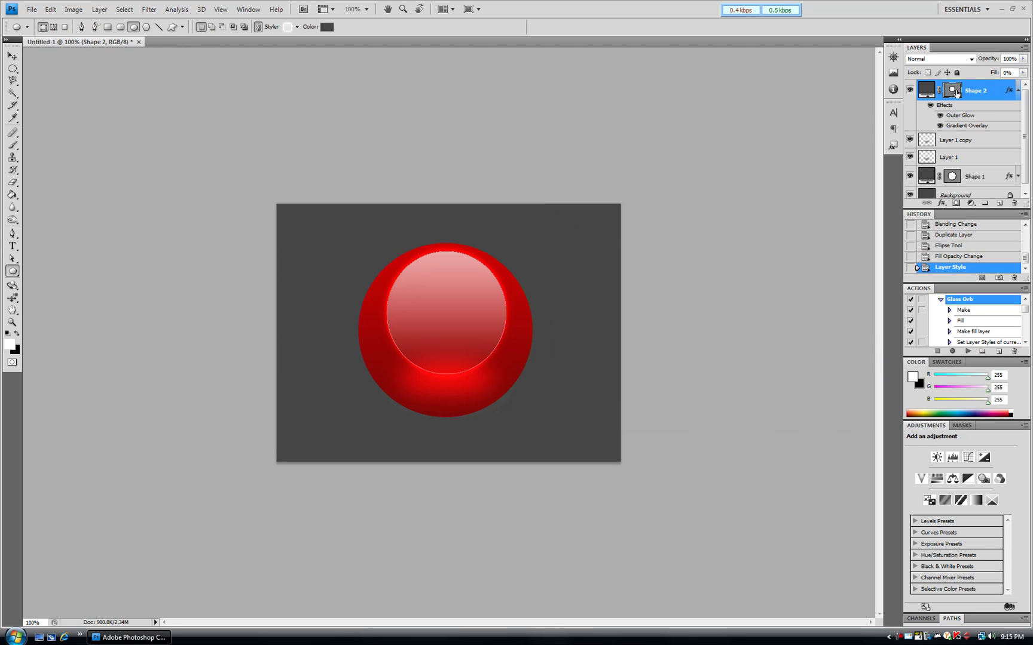
- Select the Shape 1 layer and type the letter 'g' in the middle of the orb
left_click(1018, 93)
left_click(999, 110)
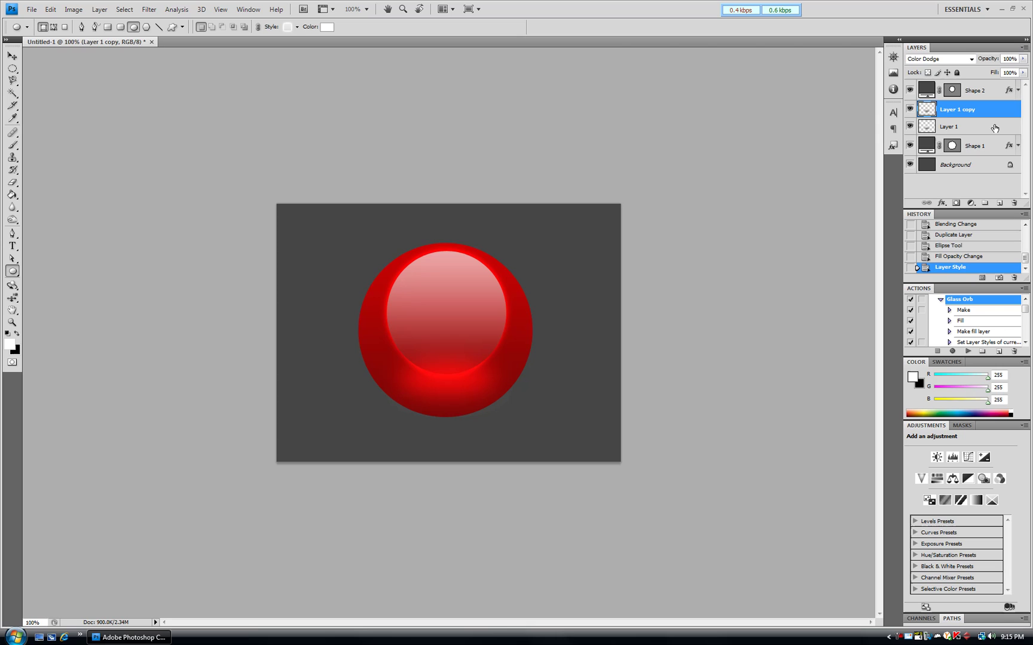
left_click(984, 147)
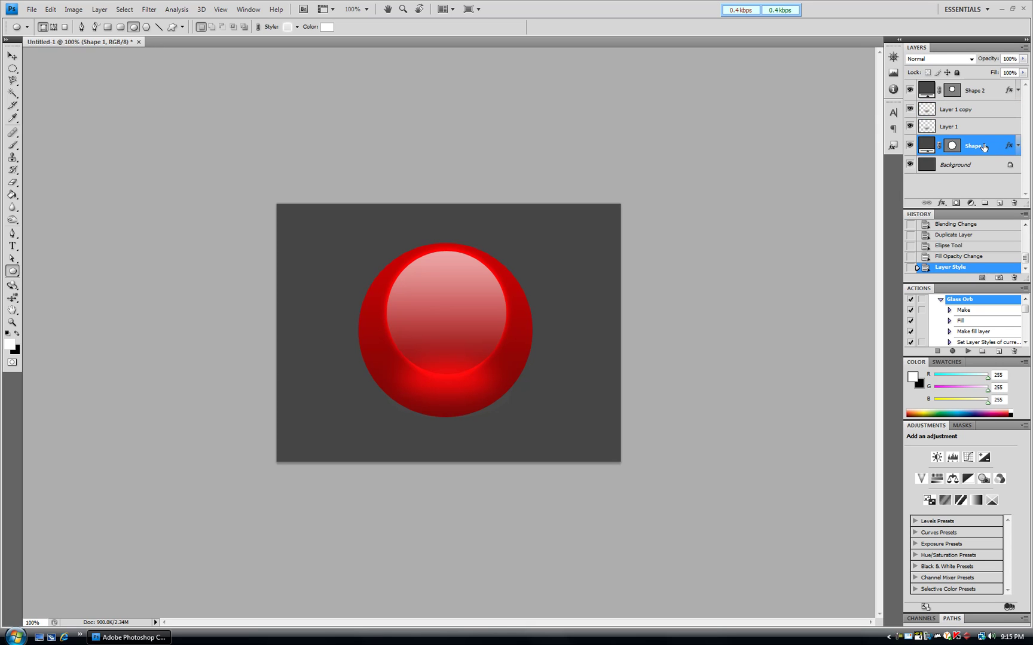
left_click(12, 246)
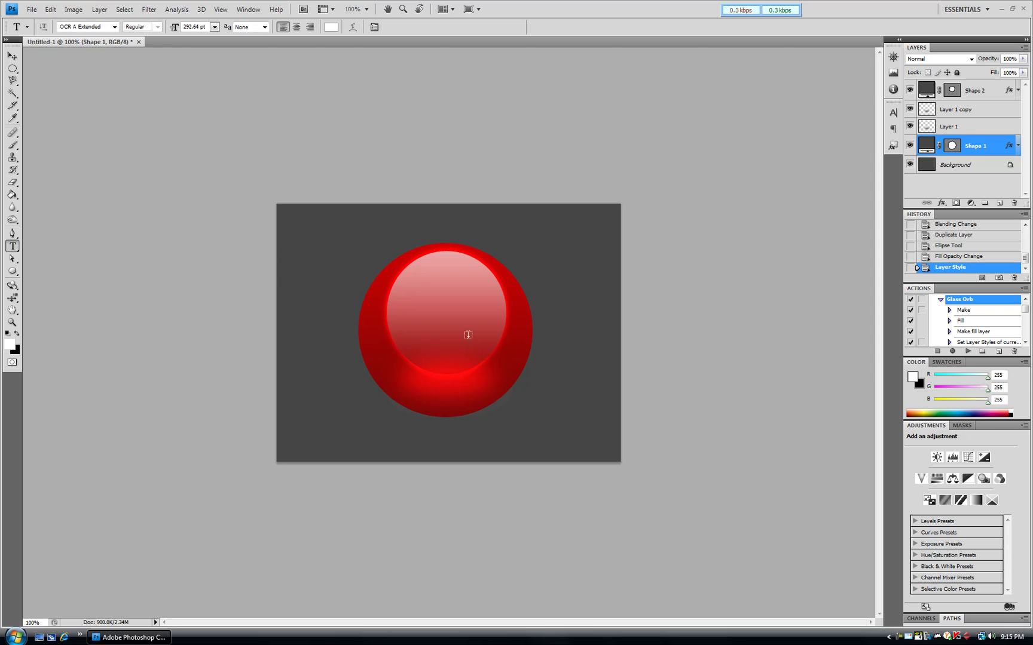
left_click(442, 323)
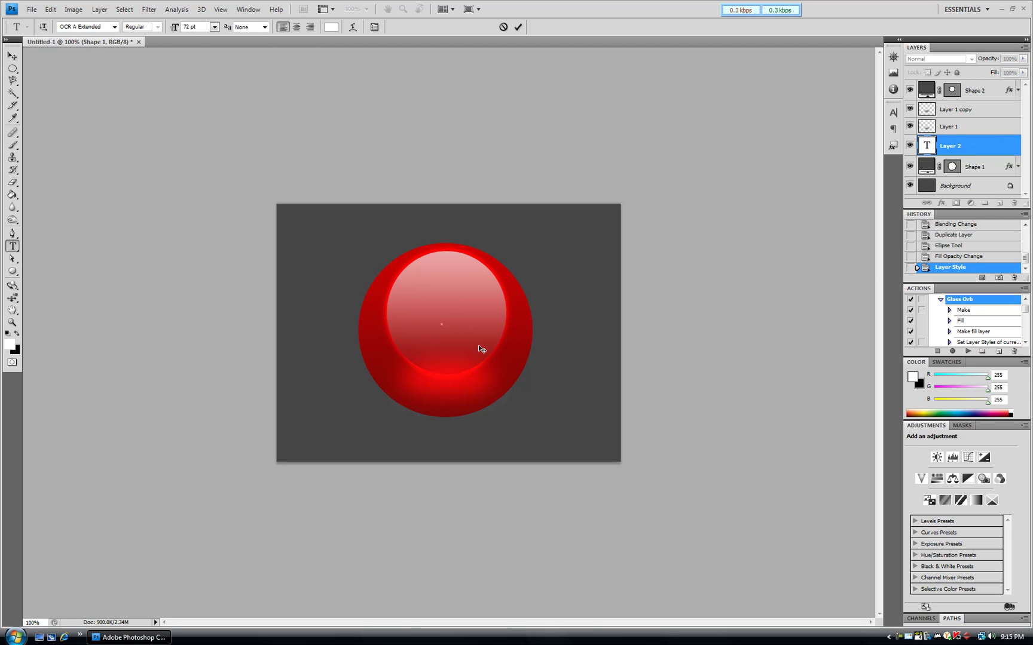
type("g")
key("ctrl+Return")
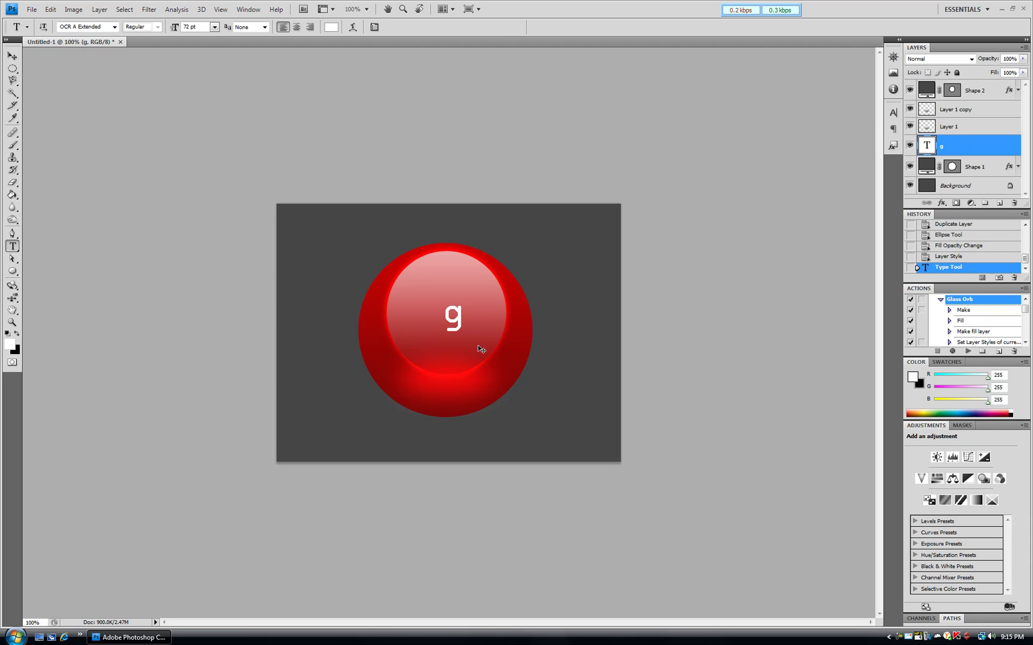
- Free Transform the 'g' to about 406% and centre it on the orb
key("ctrl+t")
left_click_drag(440, 334, 401, 410)
left_click_drag(465, 355, 458, 349)
key("Return")
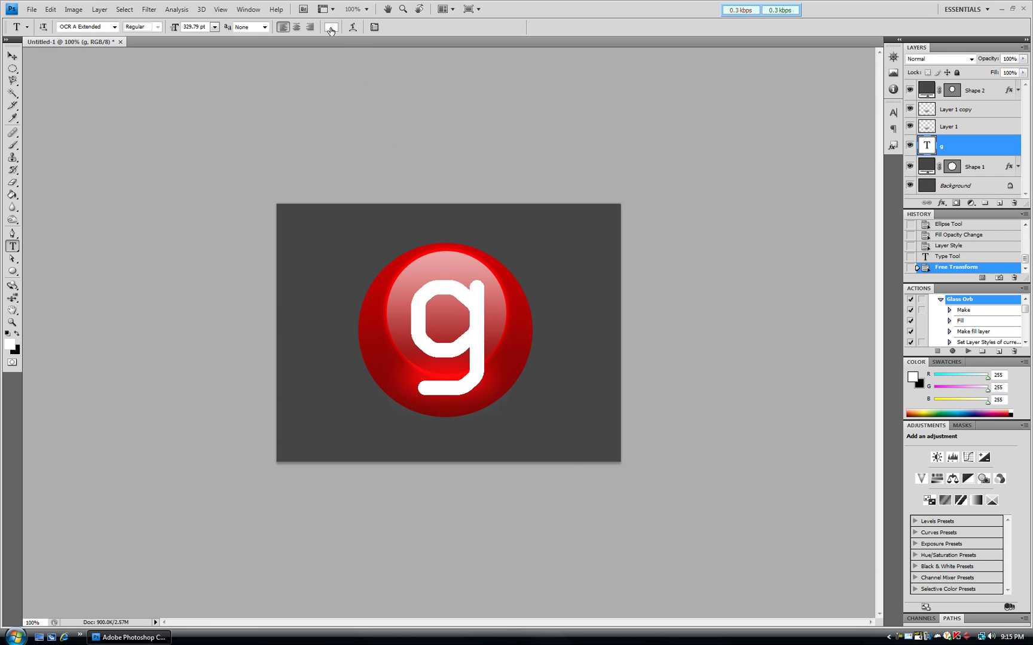
- Change the letter 'g' text colour to black
left_click(330, 27)
left_click(713, 533)
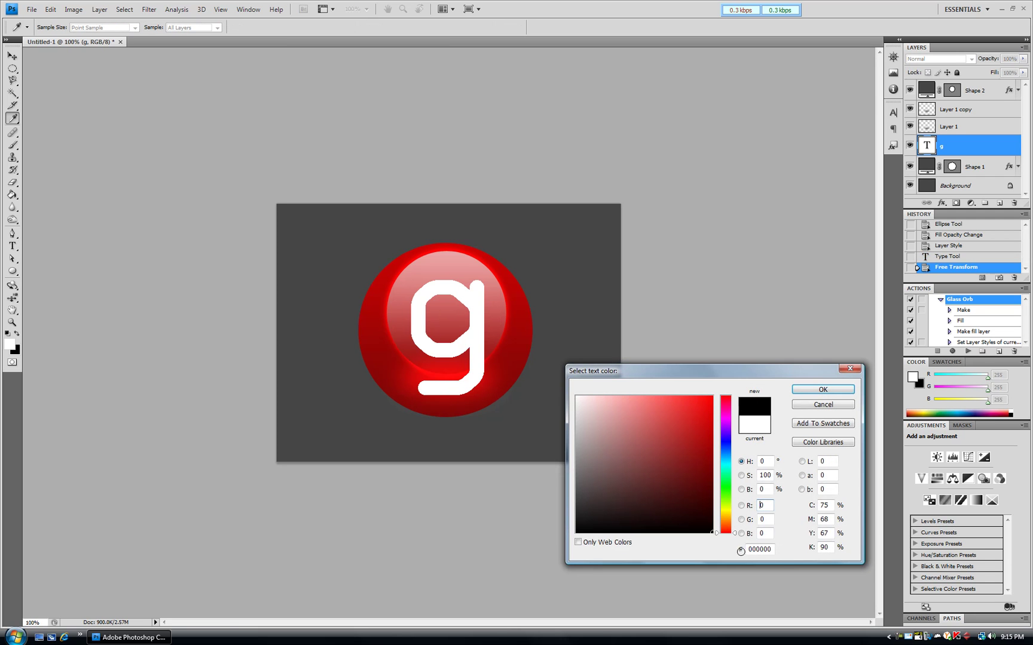
left_click(819, 389)
- Move the 'g' layer to the top, set it to 40% opacity, and open its Layer Style
key("v")
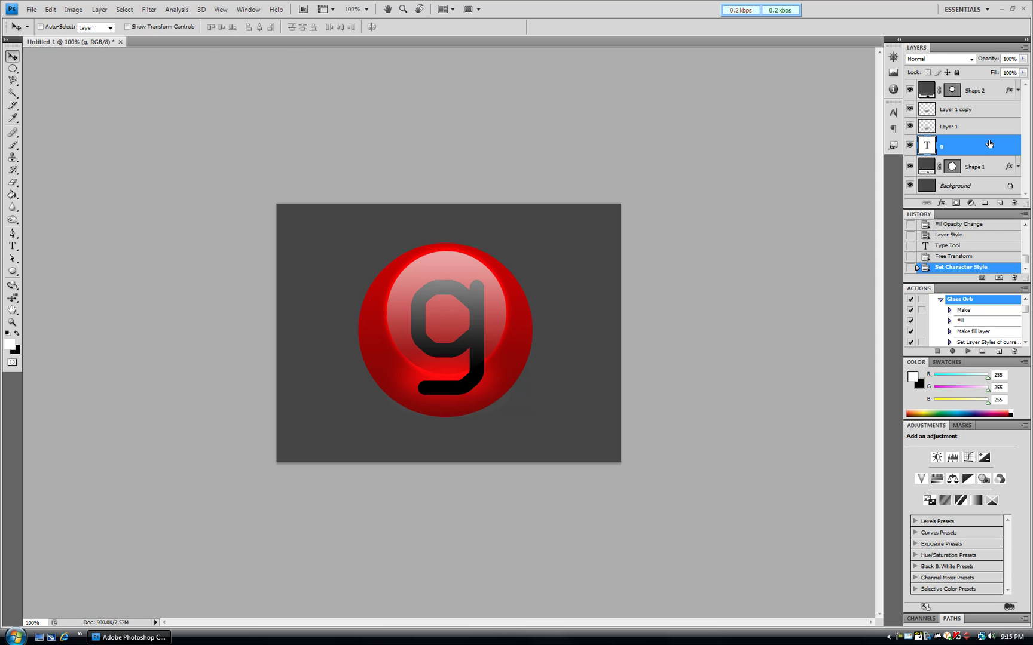
left_click_drag(987, 148, 983, 87)
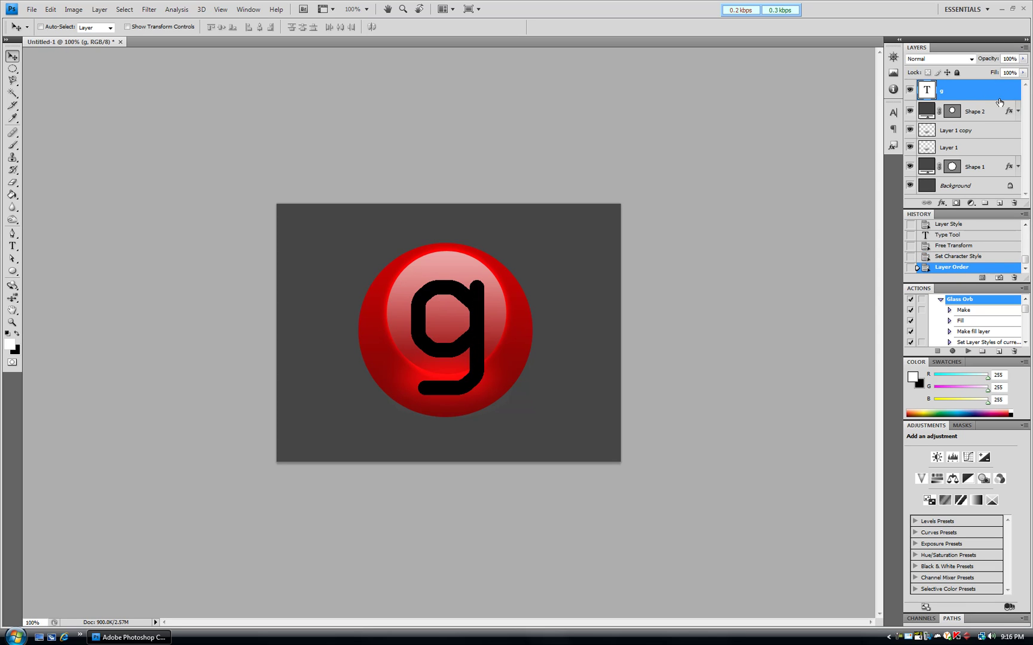
key("4")
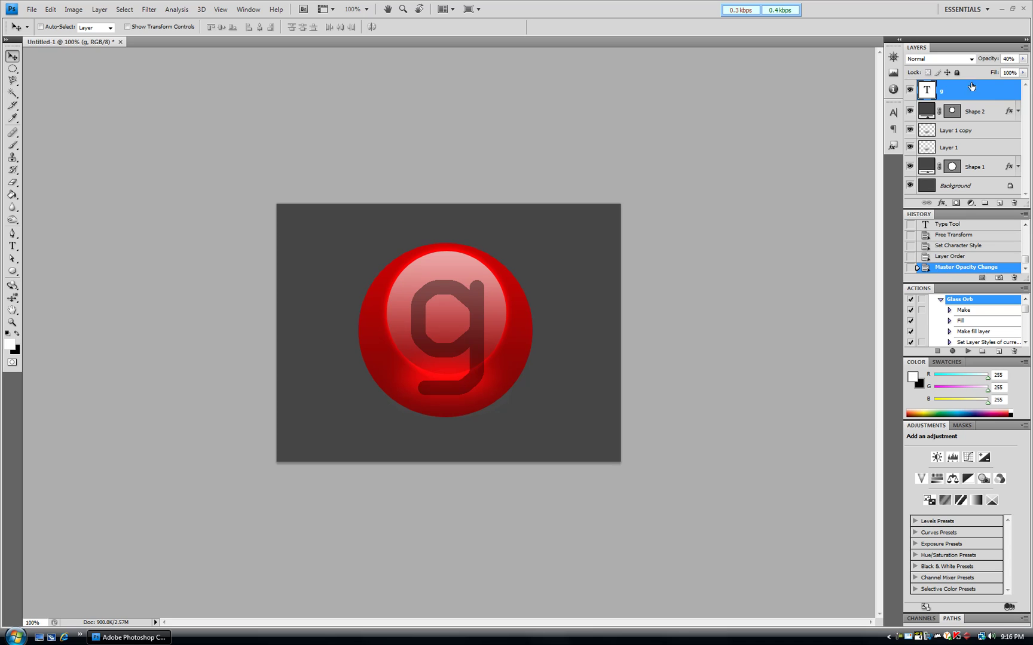
double_click(980, 89)
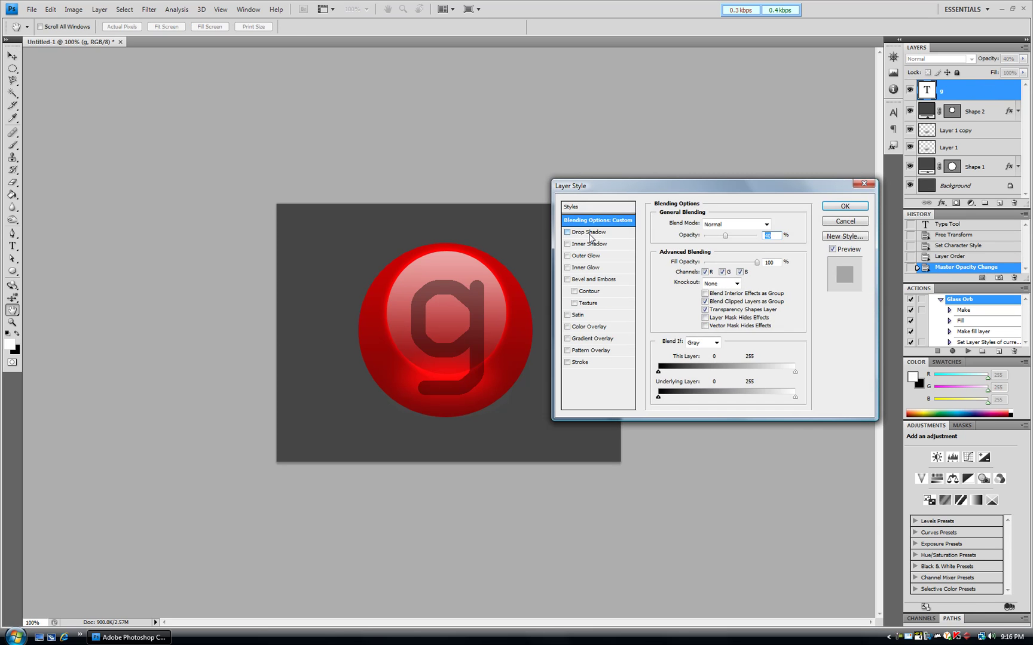
- Give the g an anti-aliased drop shadow at 35% opacity and 20 px distance, with Global Light off
left_click(589, 234)
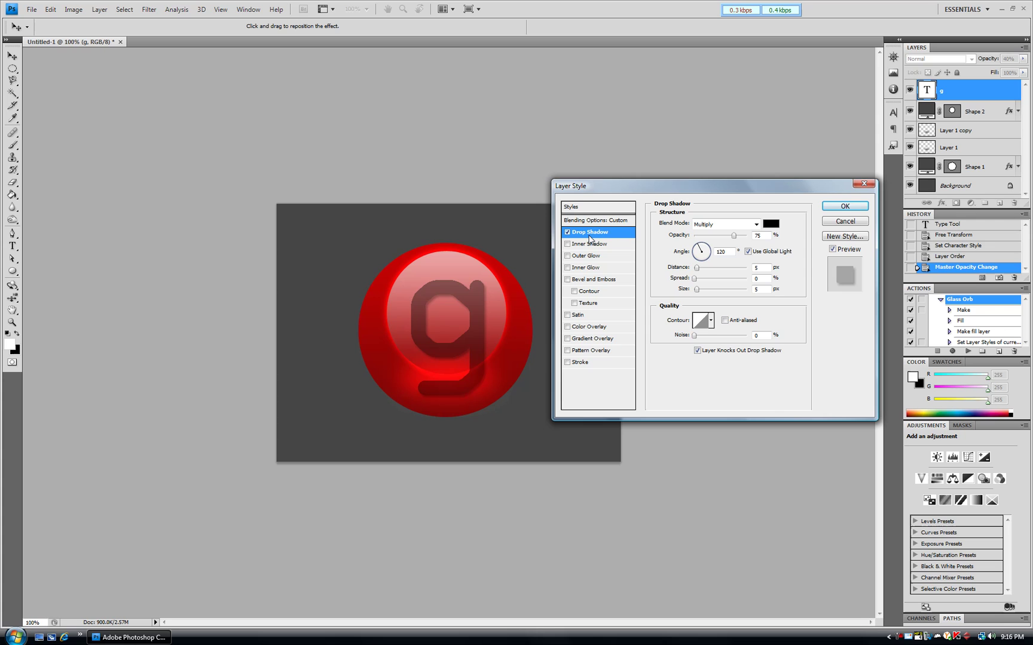
left_click(725, 320)
type("35")
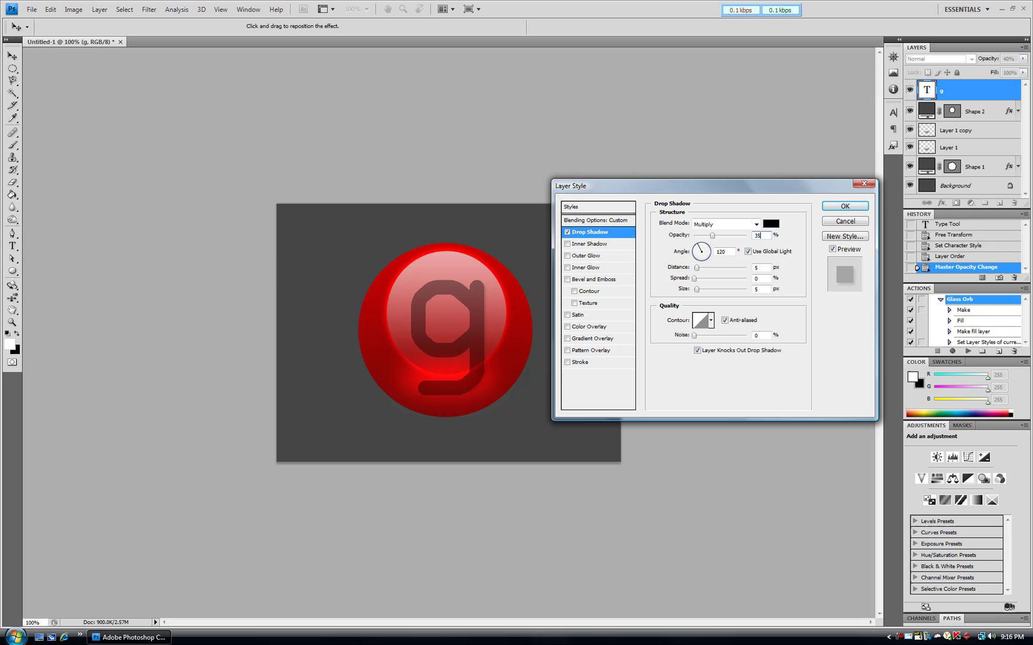
left_click(748, 253)
left_click_drag(698, 270, 706, 269)
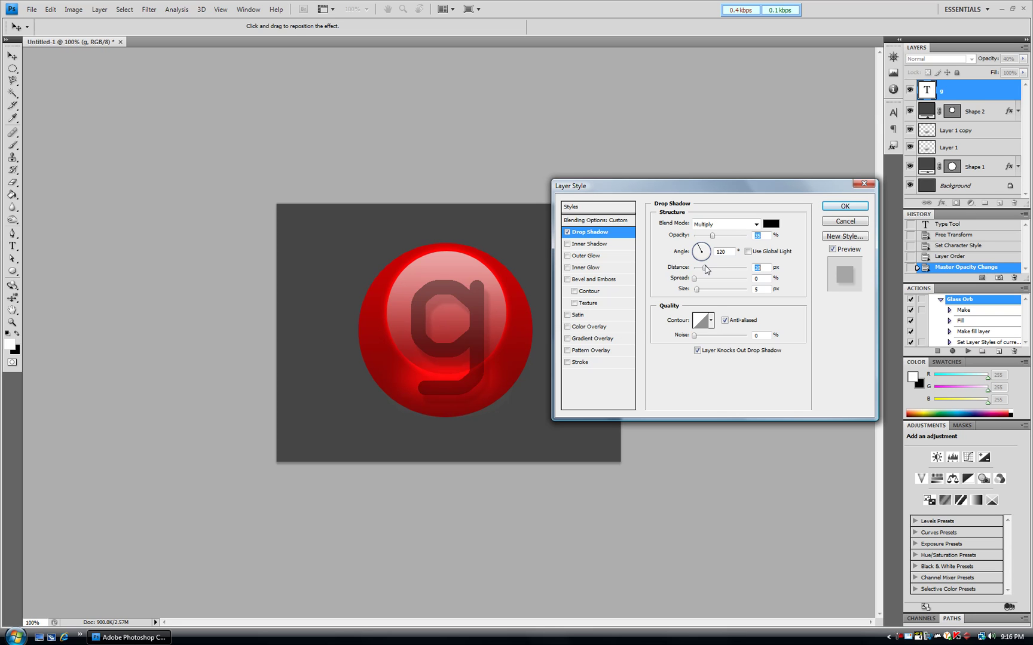
left_click(845, 207)
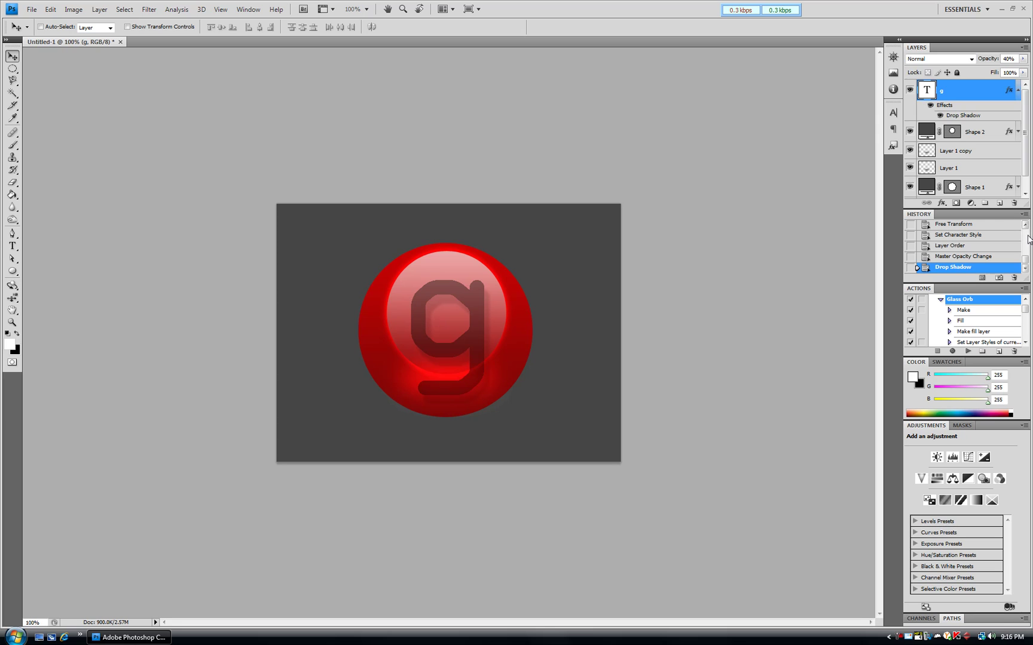
- Collapse the layers' effects lists and open the layer style for the Shape 1 orb layer
left_click(1018, 90)
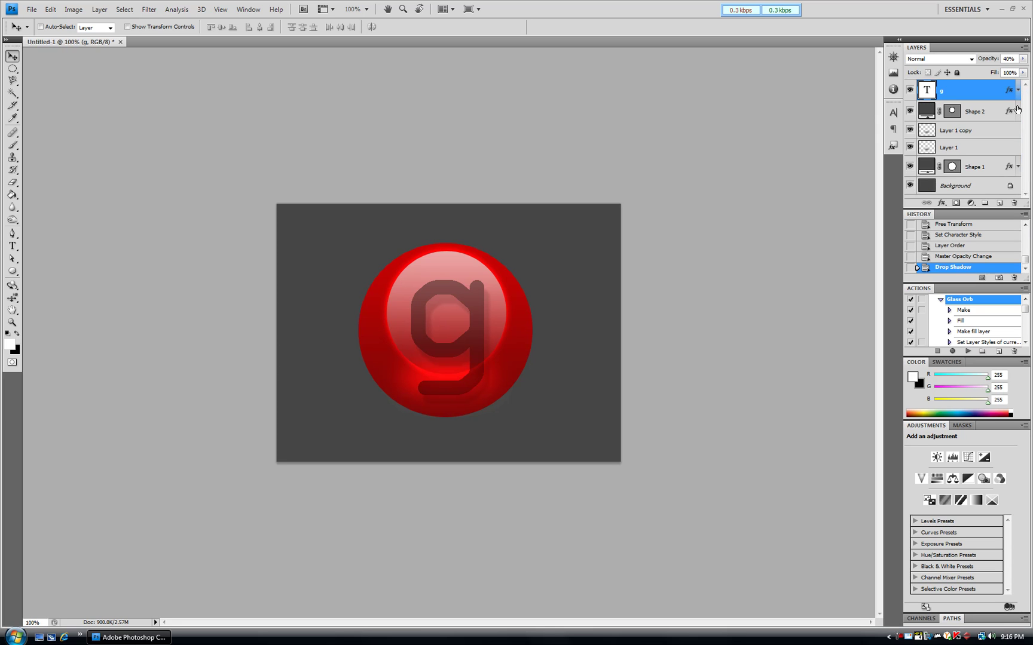
left_click(1017, 111)
left_click(1018, 111)
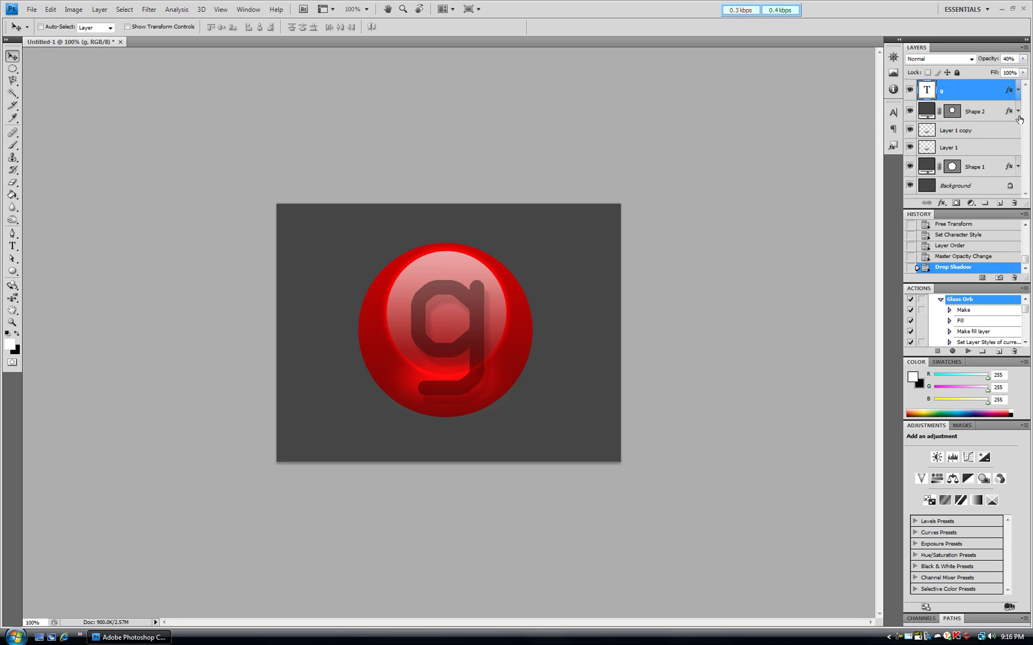
left_click(993, 167)
key("h")
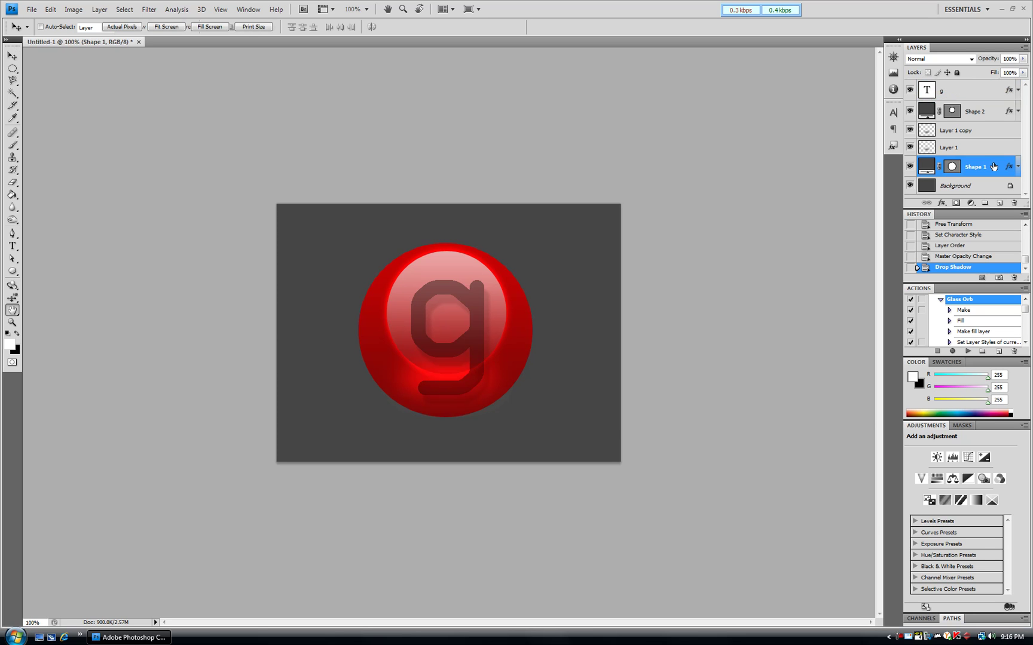
double_click(994, 167)
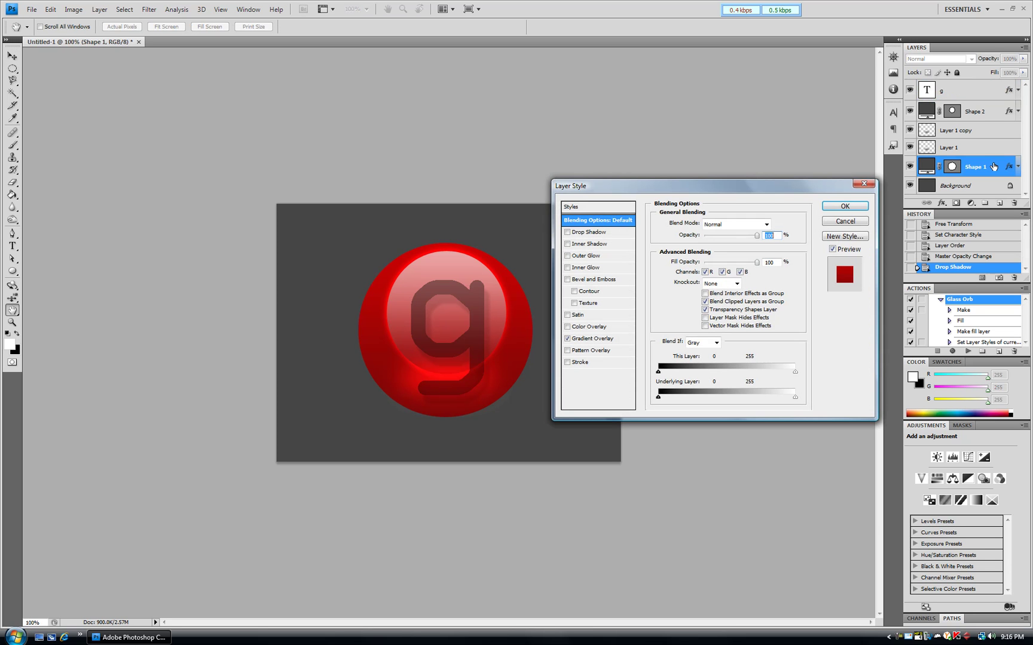
- Add an anti-aliased drop shadow with Global Light off, 0 distance, 15 px size and 35% opacity
left_click(599, 235)
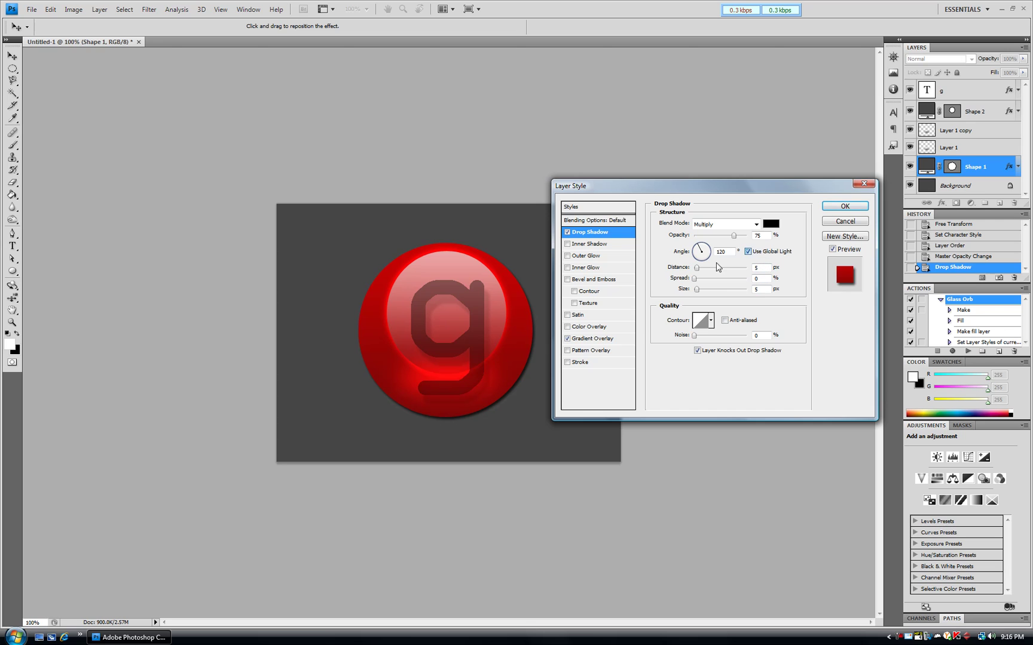
left_click(748, 251)
left_click_drag(697, 268, 693, 269)
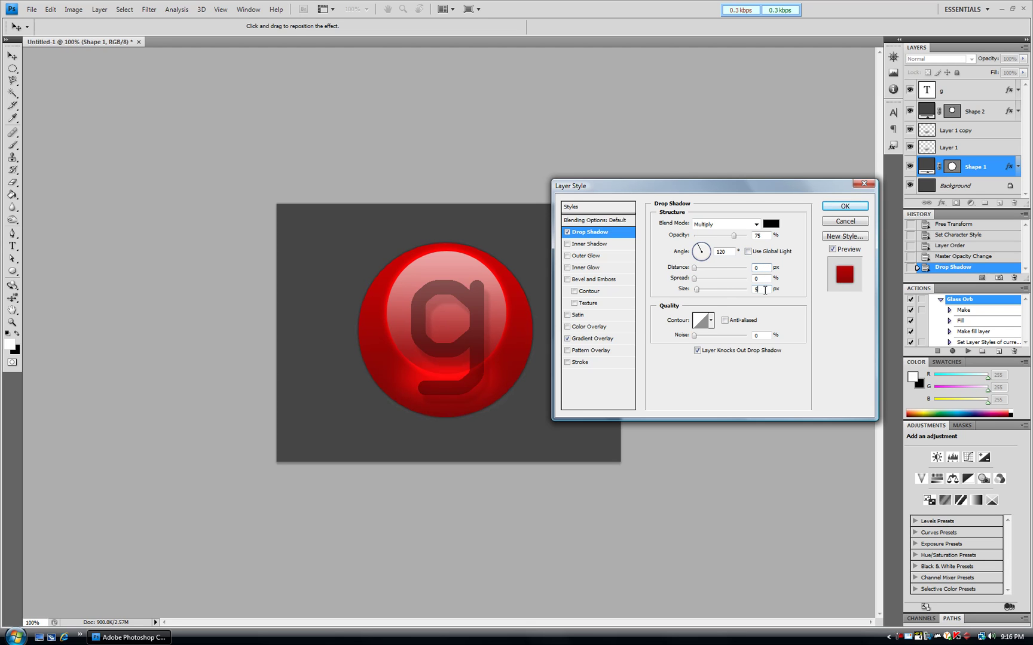
type("15")
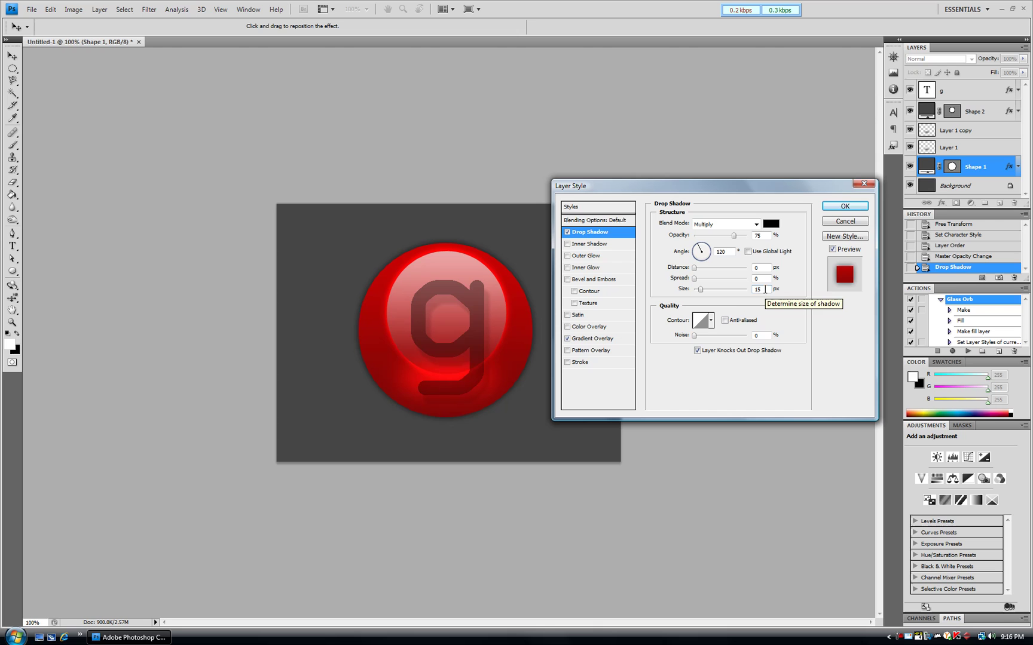
left_click(724, 320)
double_click(759, 236)
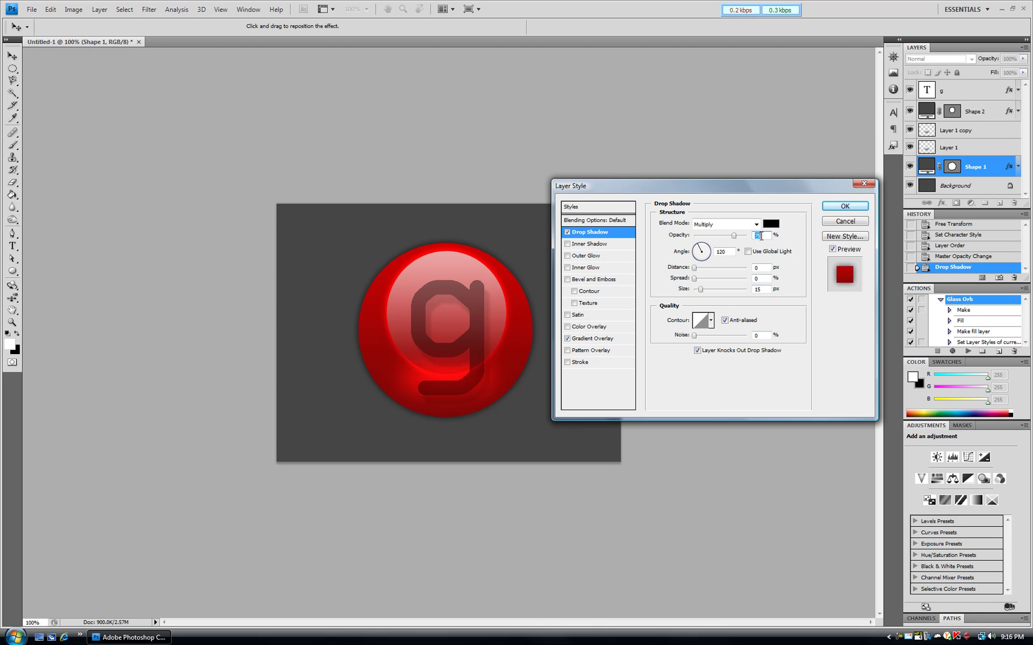
type("35")
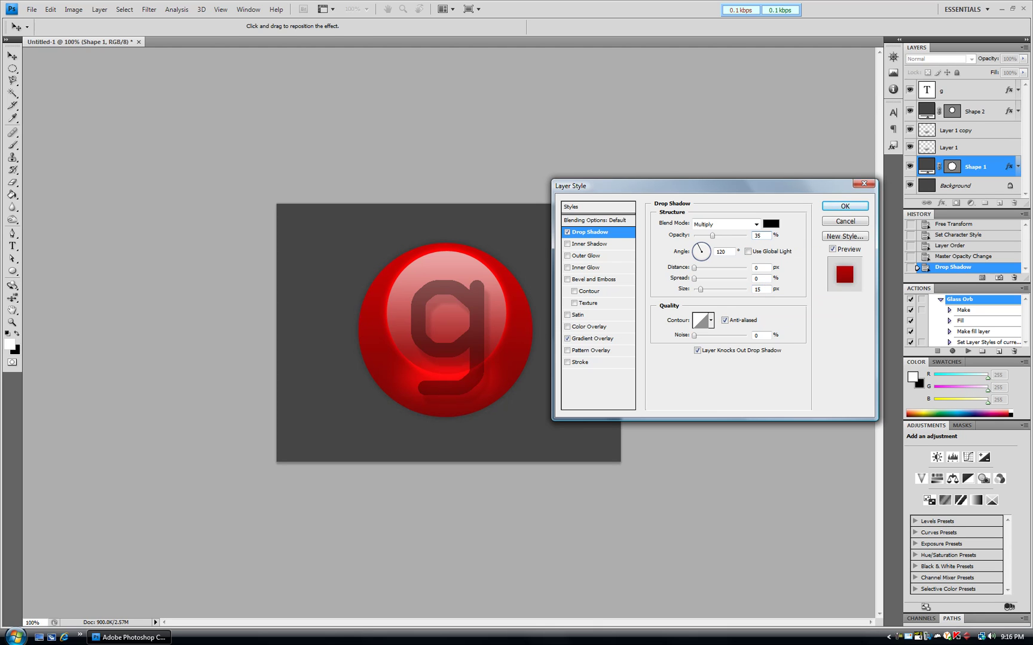
key("Return")
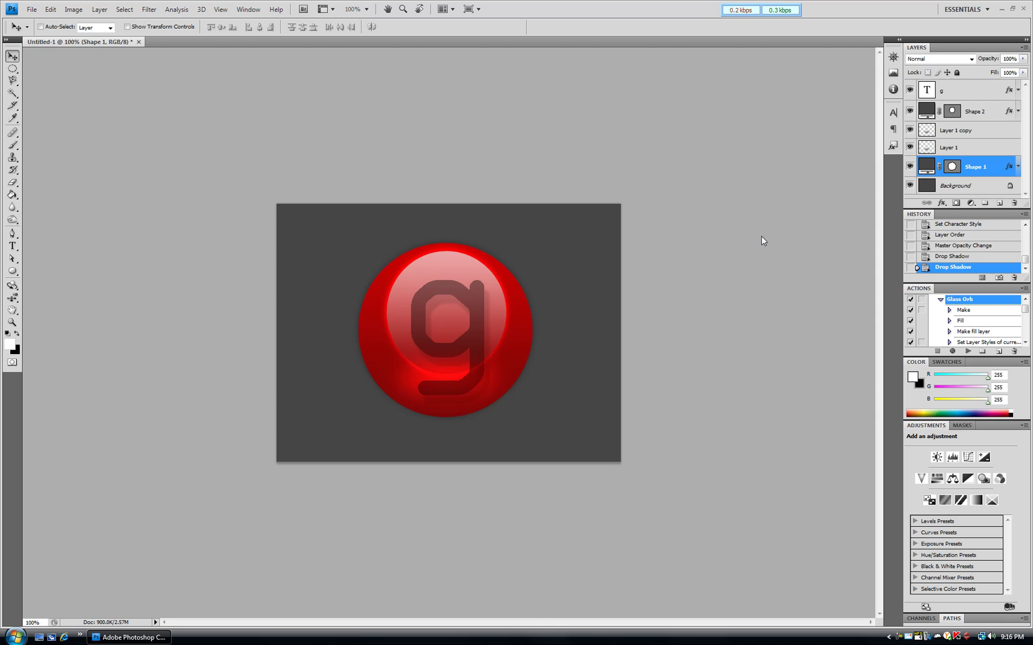
- Switch to full-screen view and bring up the gradient presets in Shape 1's Gradient Overlay
key("f")
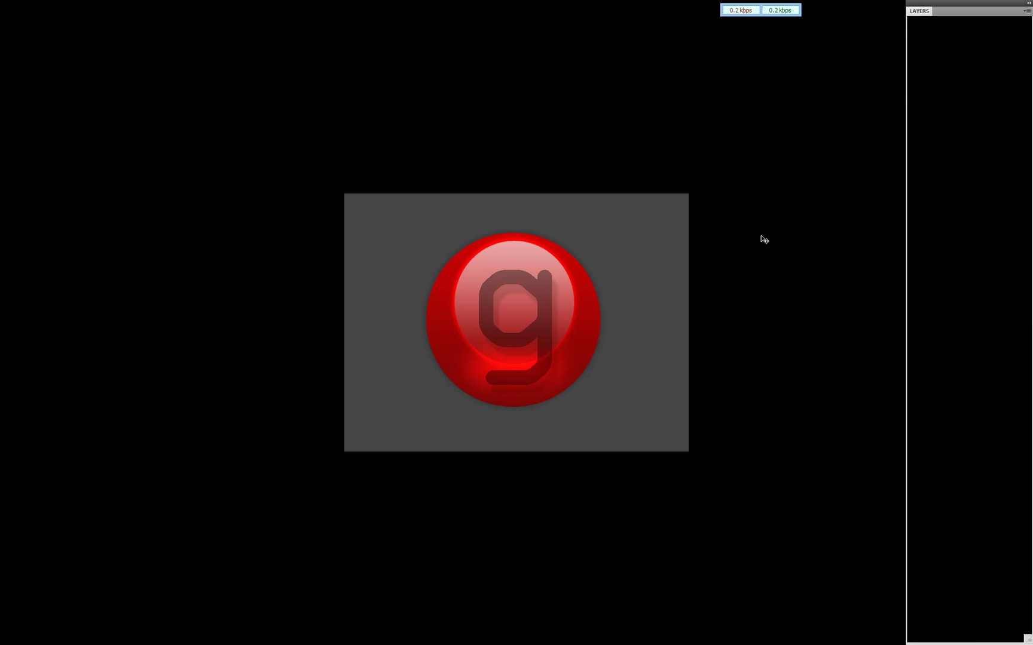
double_click(1000, 130)
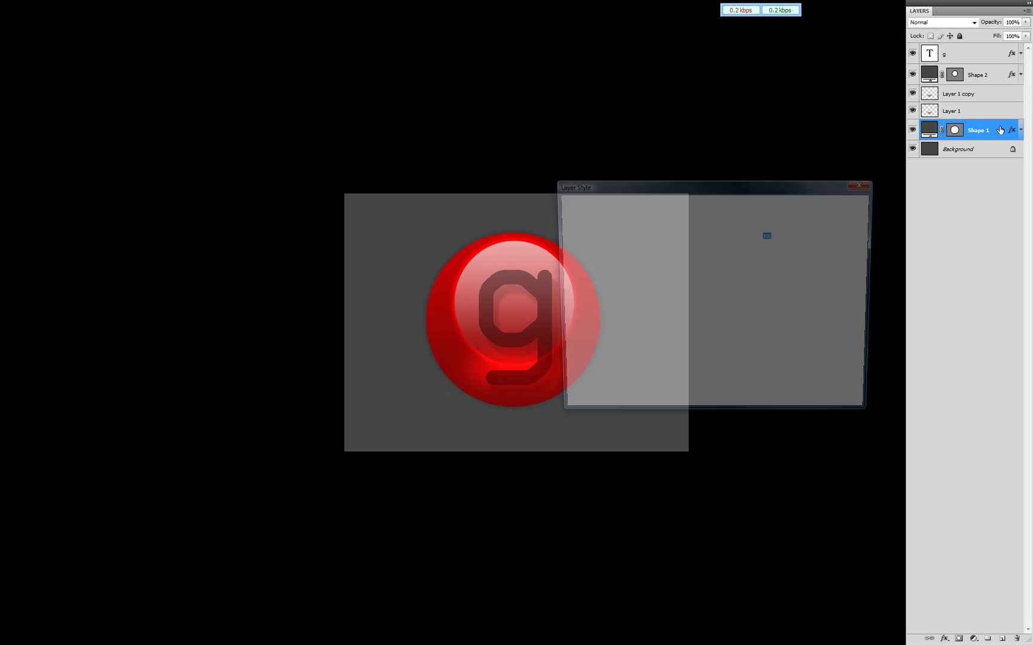
left_click_drag(721, 186, 841, 84)
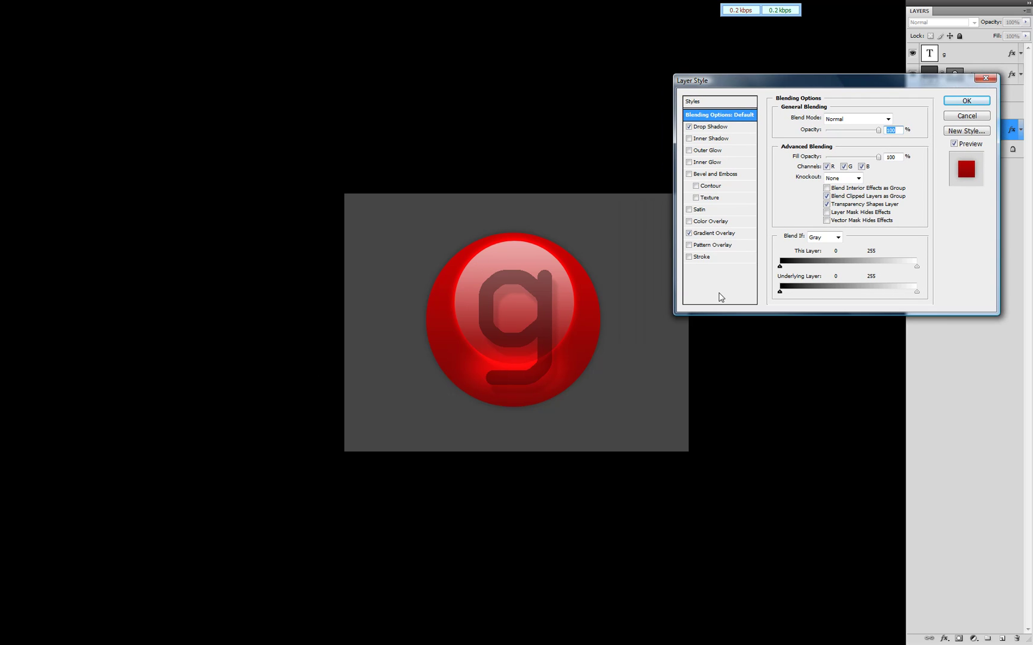
left_click(738, 234)
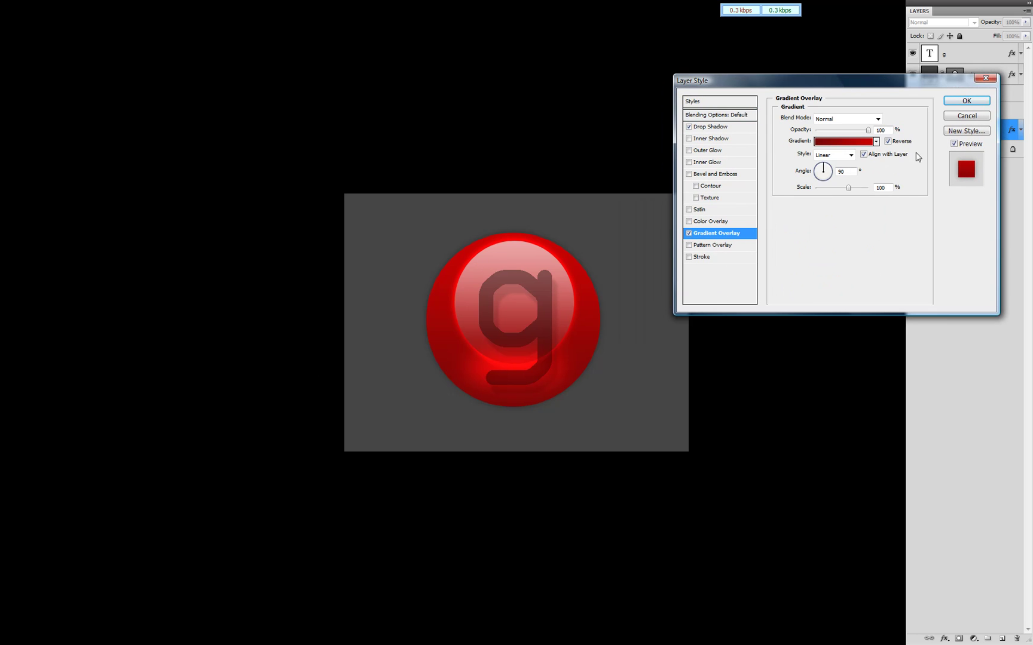
left_click(876, 142)
- Preview red-green, blue, peach, orange-red, yellow-orange, green-purple and black-white gradients, then discard them
left_click(849, 163)
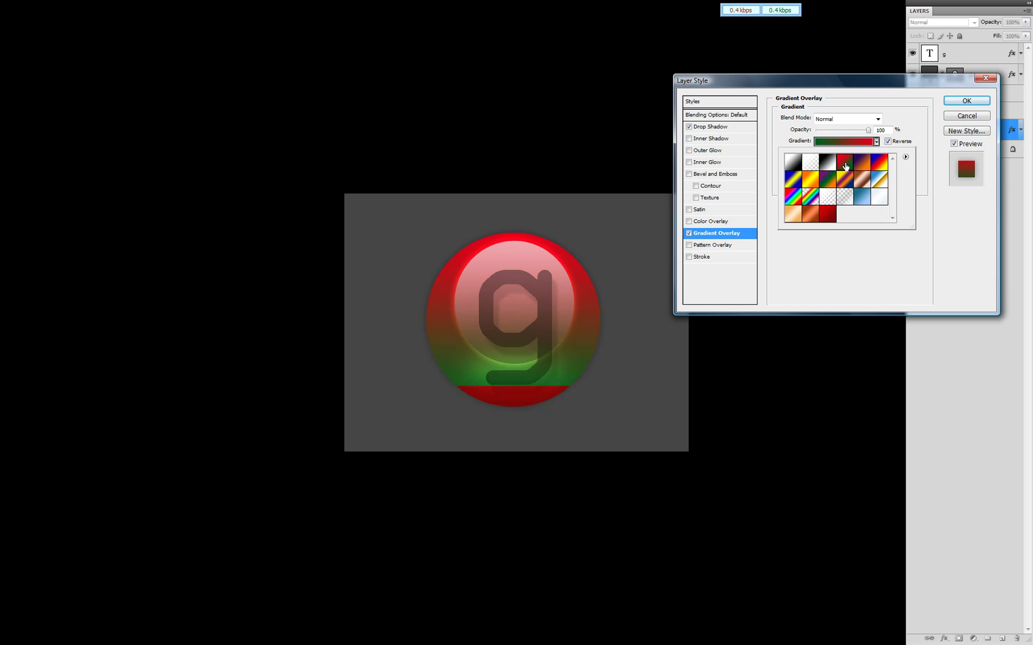
left_click(863, 197)
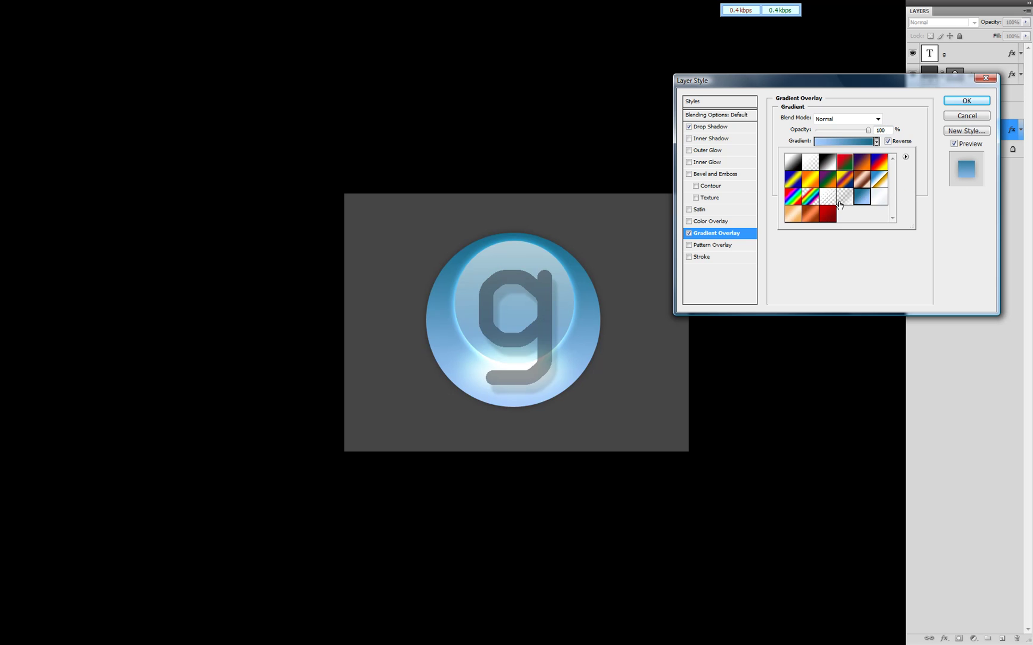
left_click(791, 219)
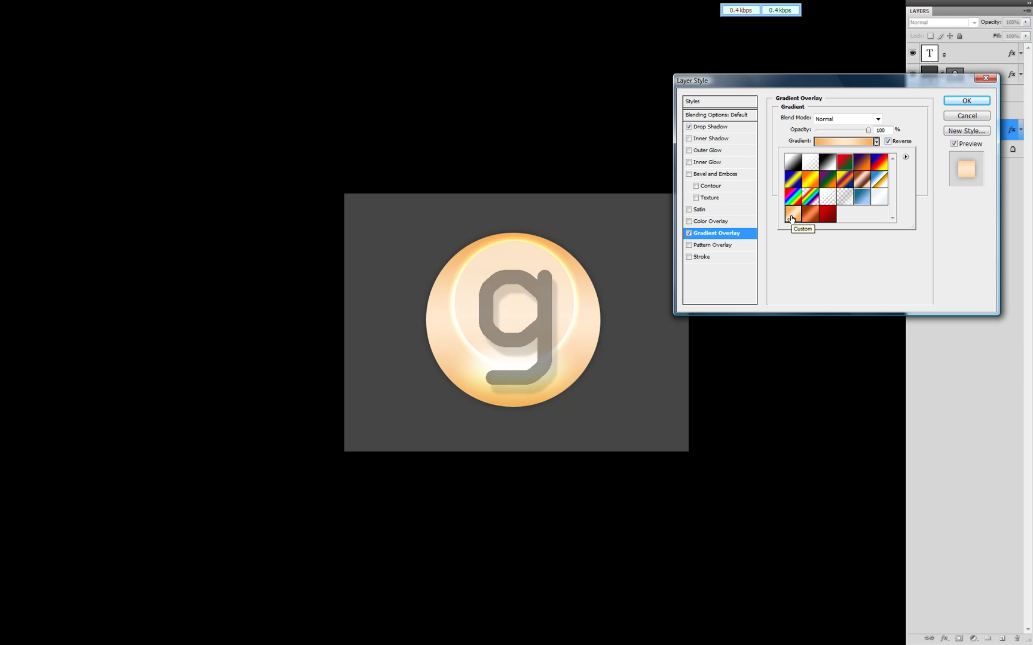
left_click(811, 221)
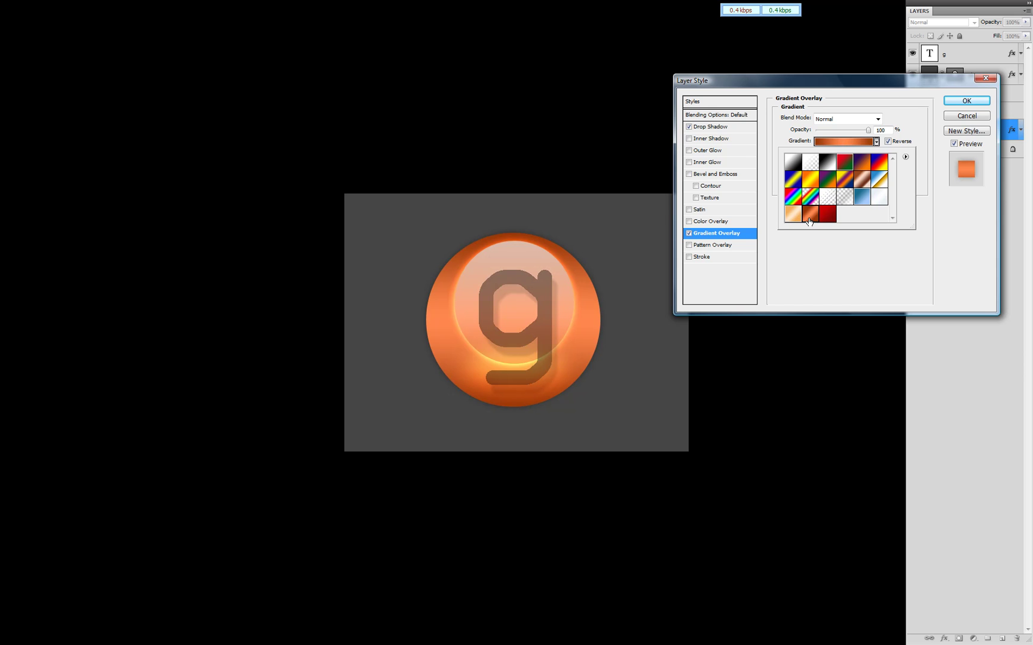
left_click(811, 181)
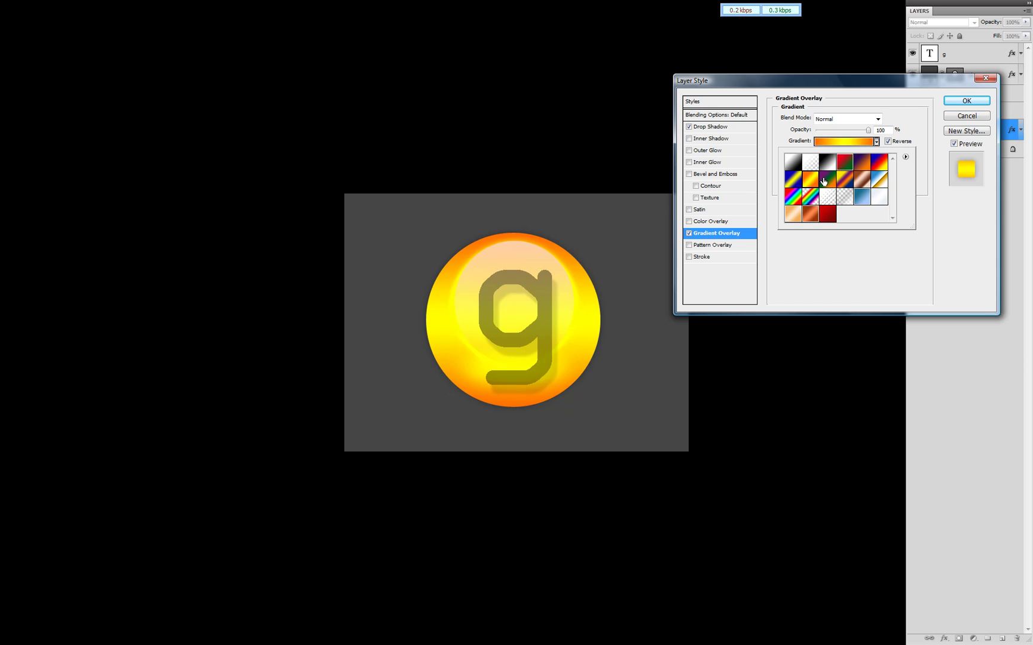
left_click(823, 181)
left_click(842, 163)
left_click(830, 164)
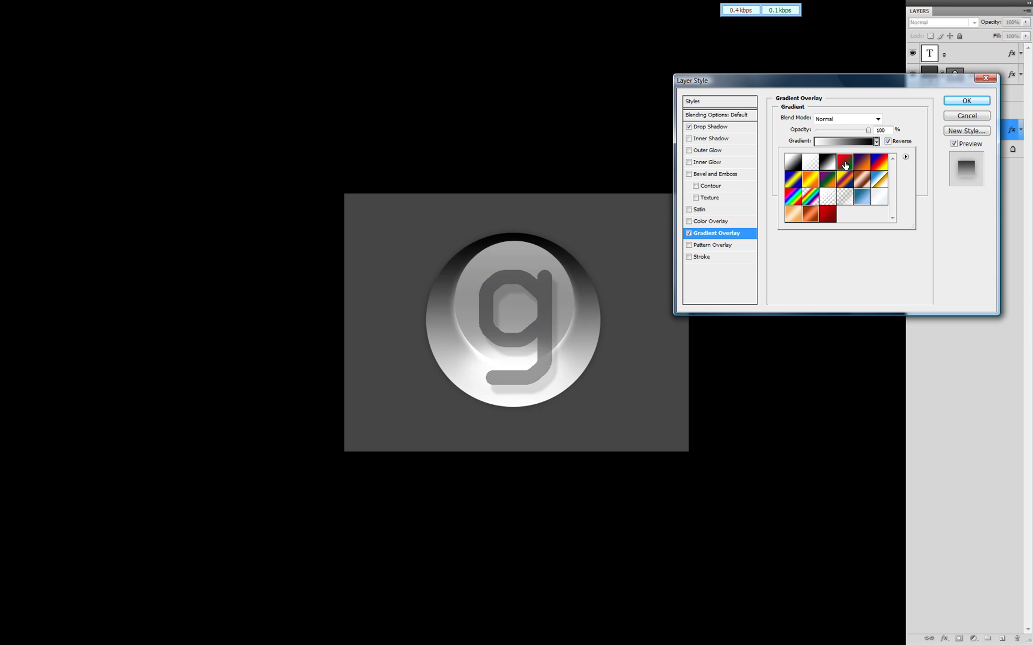
left_click(976, 118)
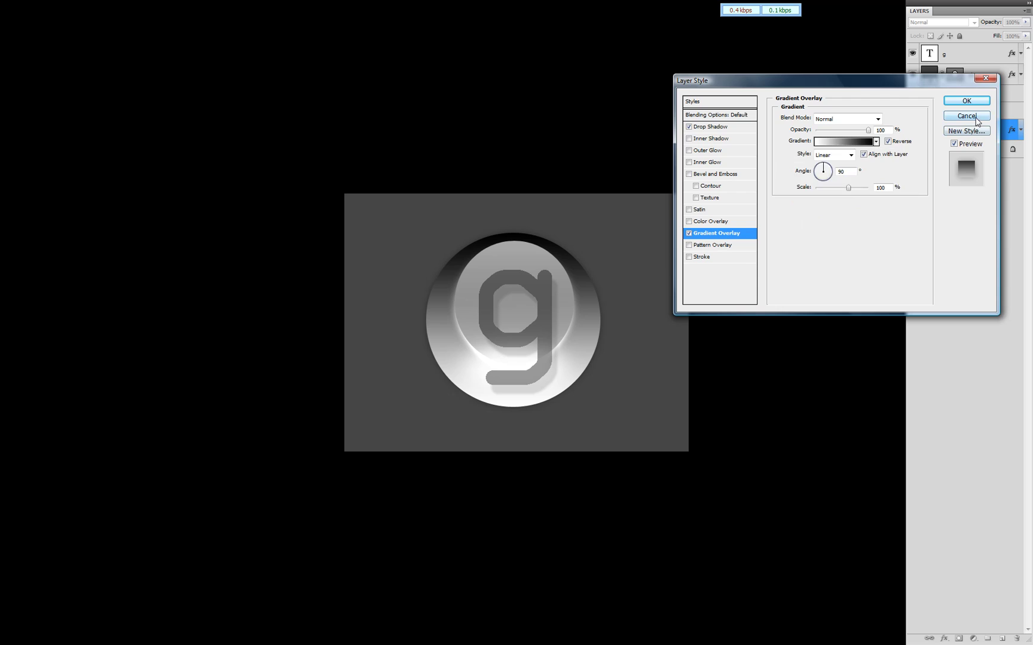
left_click(974, 116)
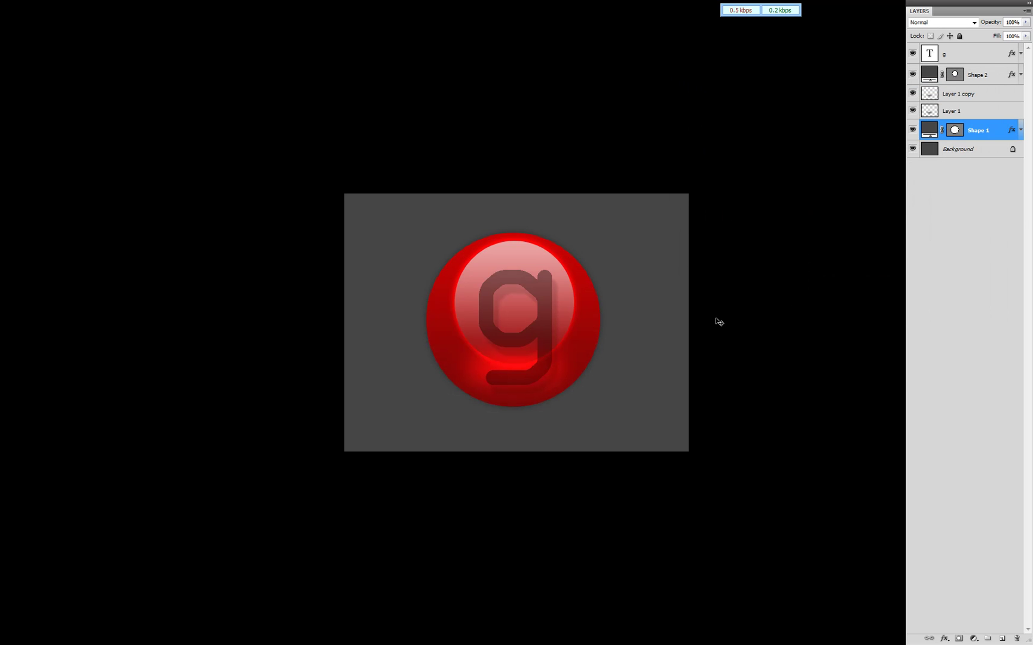
- Cycle the screen mode back to Standard Screen Mode
key("f")
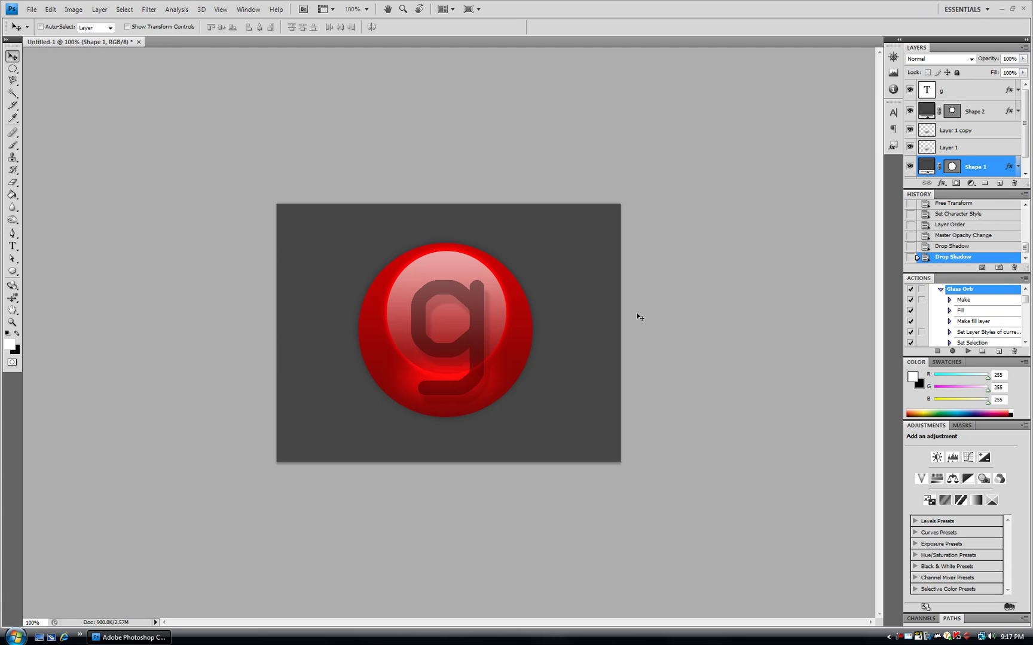